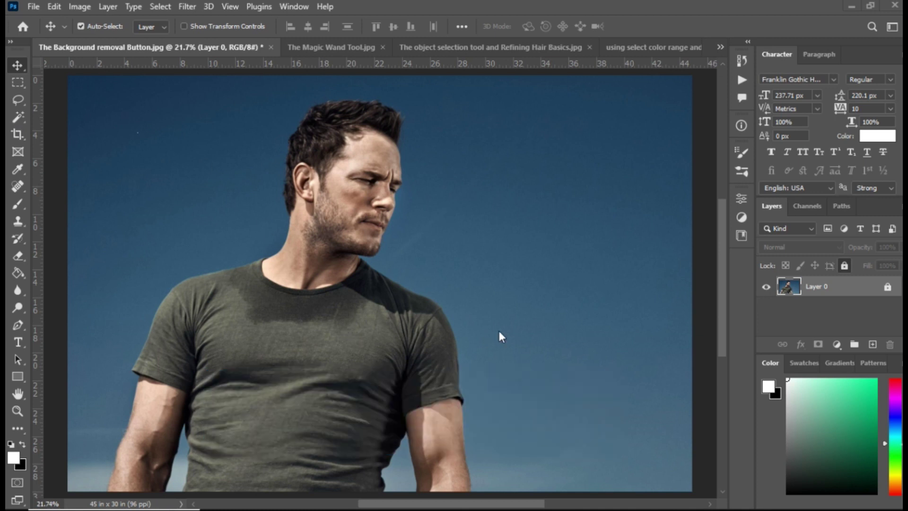
# Unlock Layer 0 and show the Properties panel scrolled down to its Quick Actions.
pyautogui.click(888, 288)
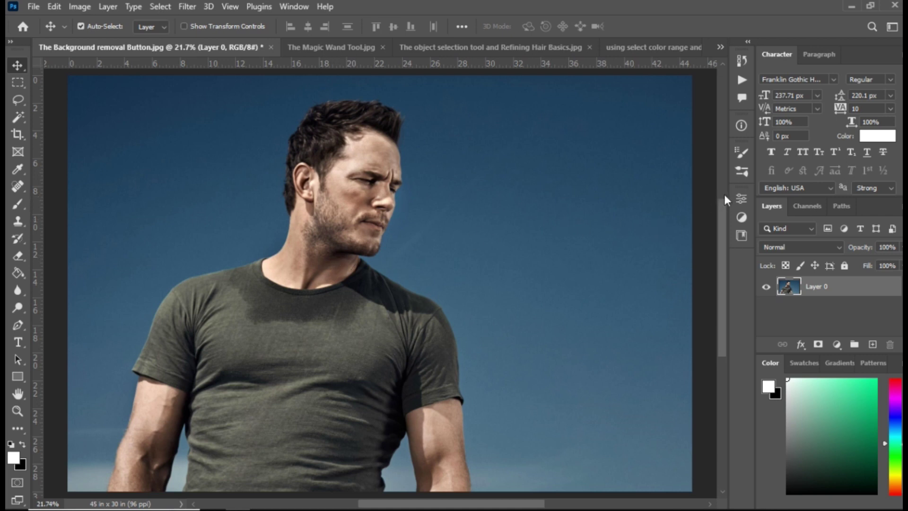
pyautogui.click(741, 199)
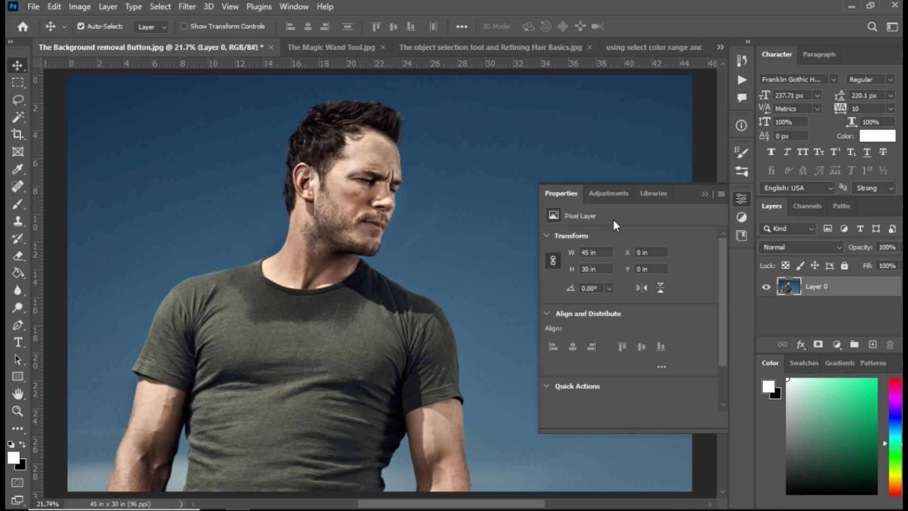
pyautogui.click(740, 197)
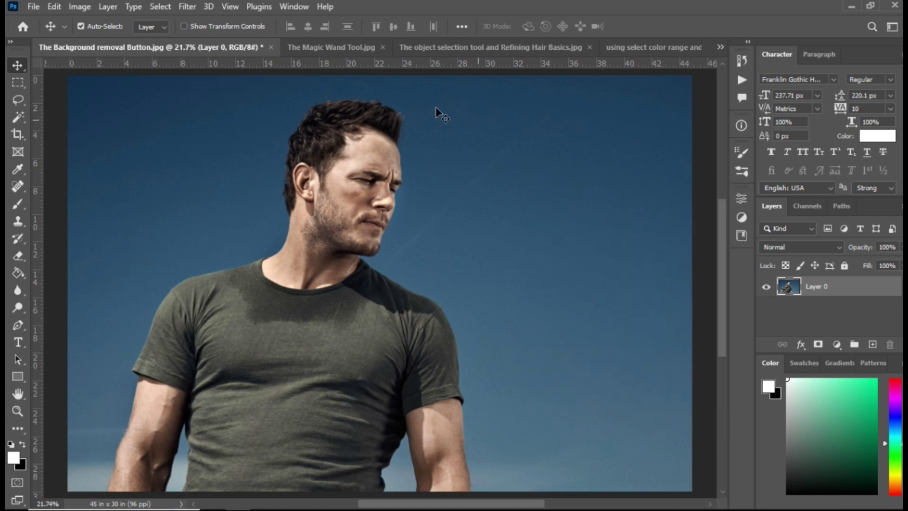
pyautogui.click(288, 5)
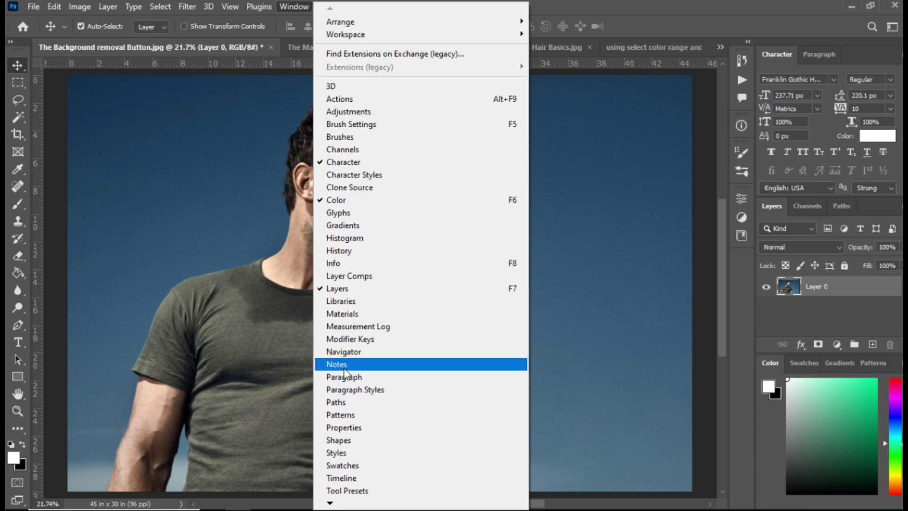
pyautogui.click(369, 427)
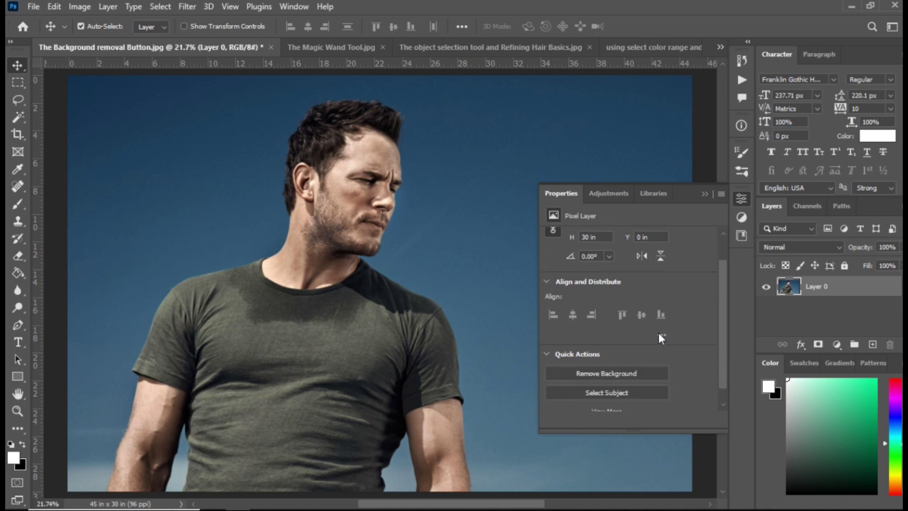
pyautogui.scroll(-2, 658, 333)
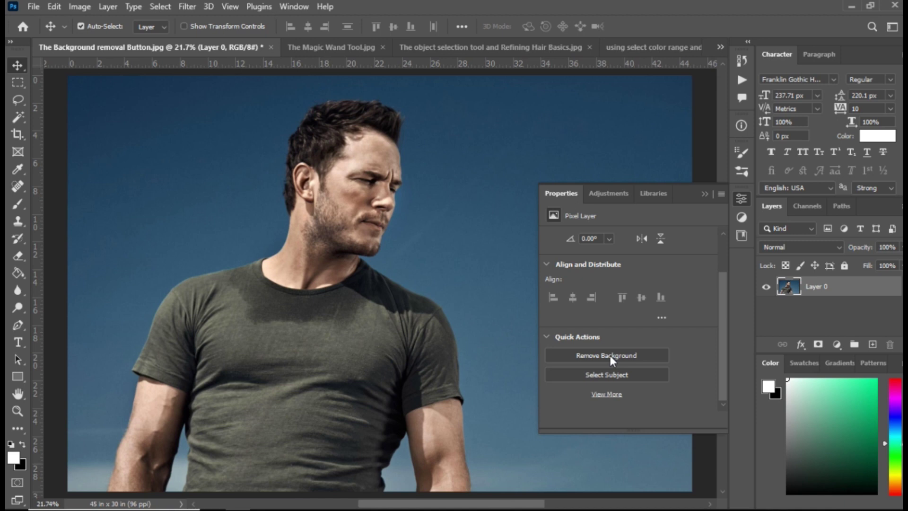
# Apply the Remove Background quick action, then close the Properties panel.
pyautogui.click(611, 355)
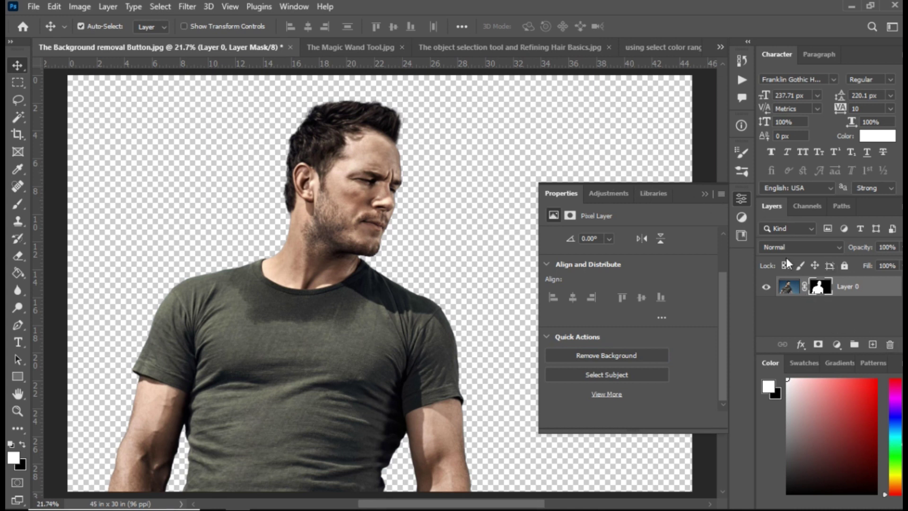
pyautogui.click(742, 199)
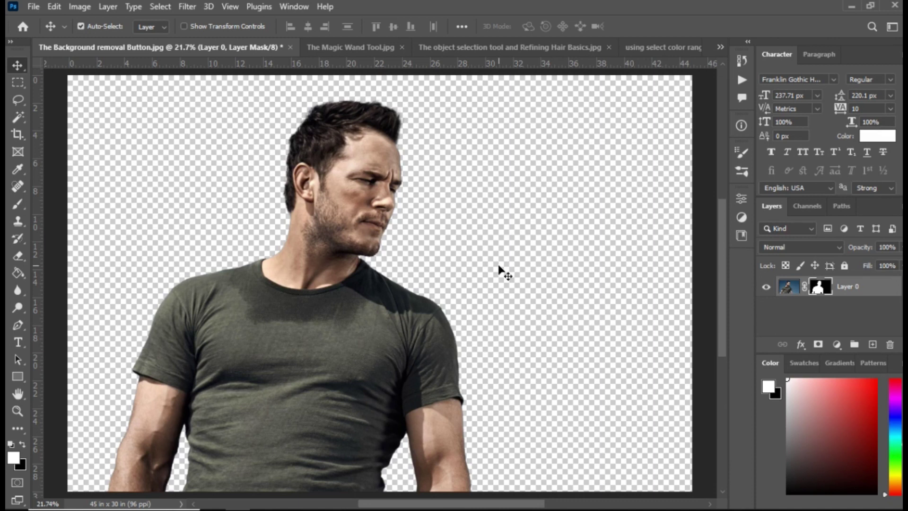
# Delete the old layer mask and build a new mask from a Select Subject selection.
pyautogui.click(740, 199)
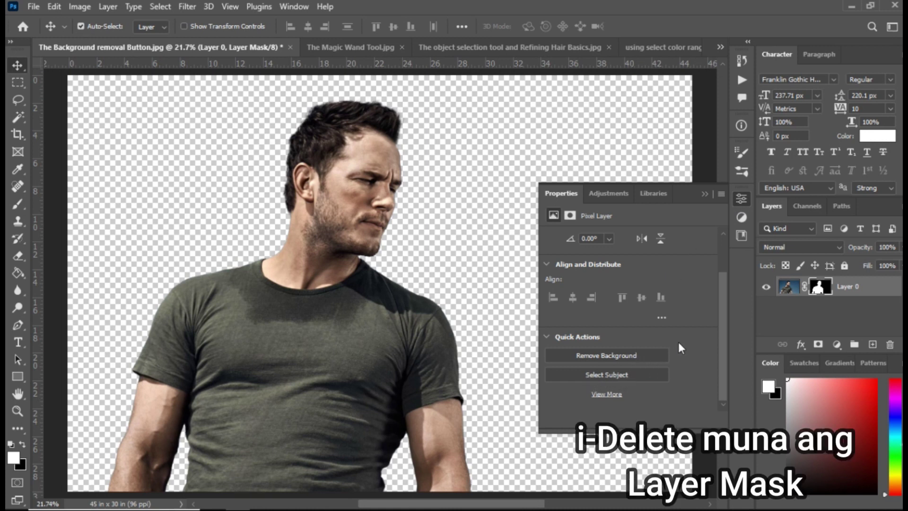
pyautogui.rightClick(819, 289)
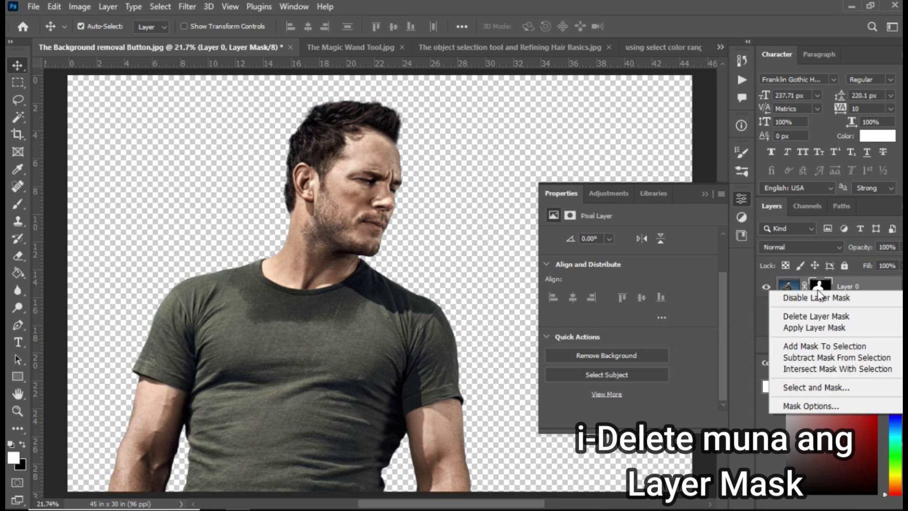
pyautogui.click(819, 316)
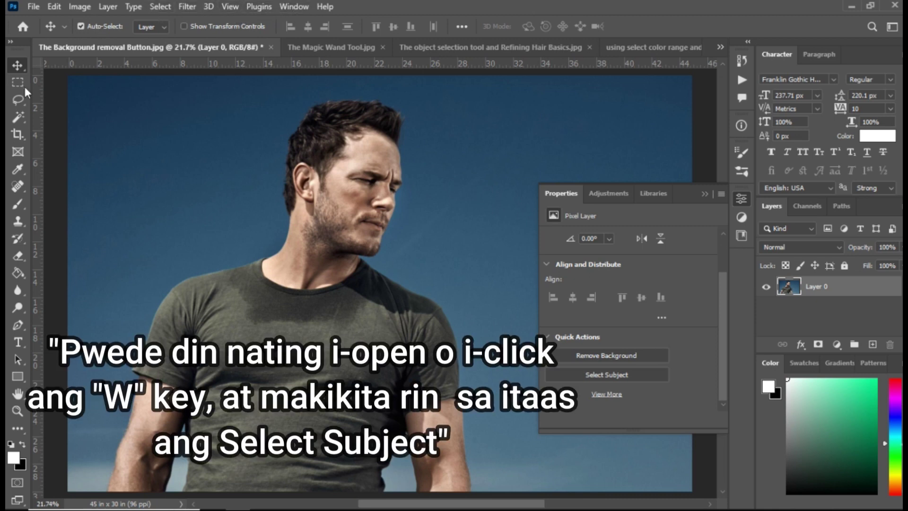
pyautogui.click(19, 123)
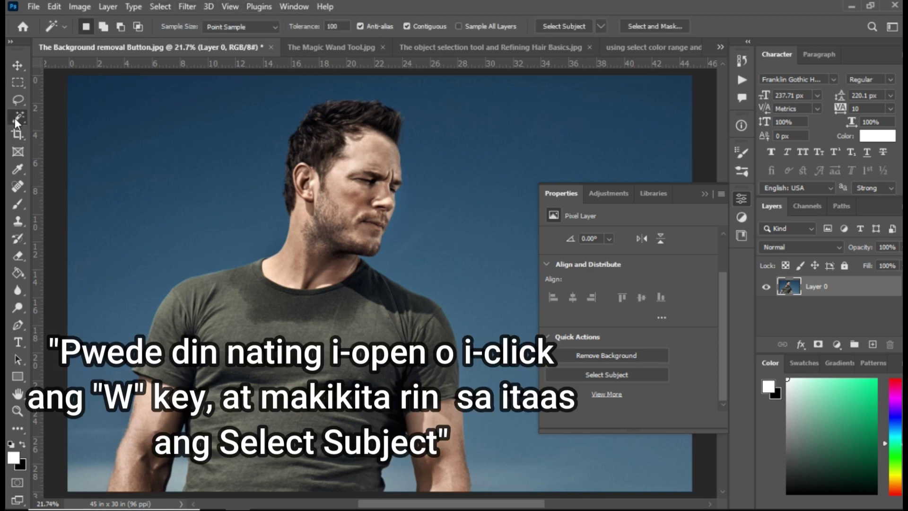
pyautogui.click(564, 26)
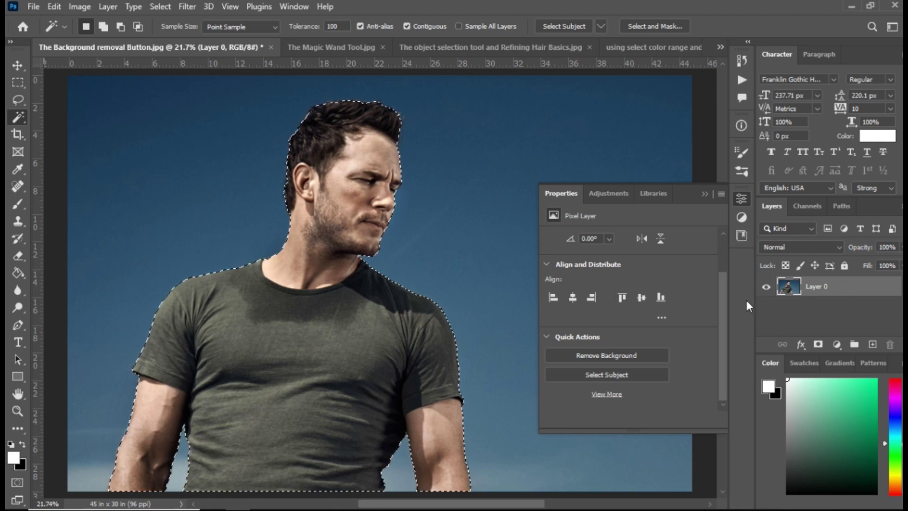
pyautogui.click(821, 348)
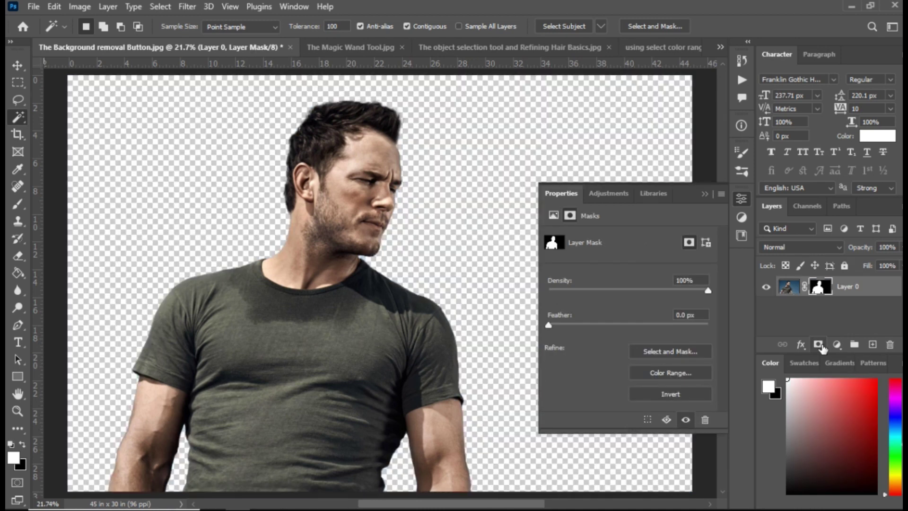
pyautogui.click(705, 194)
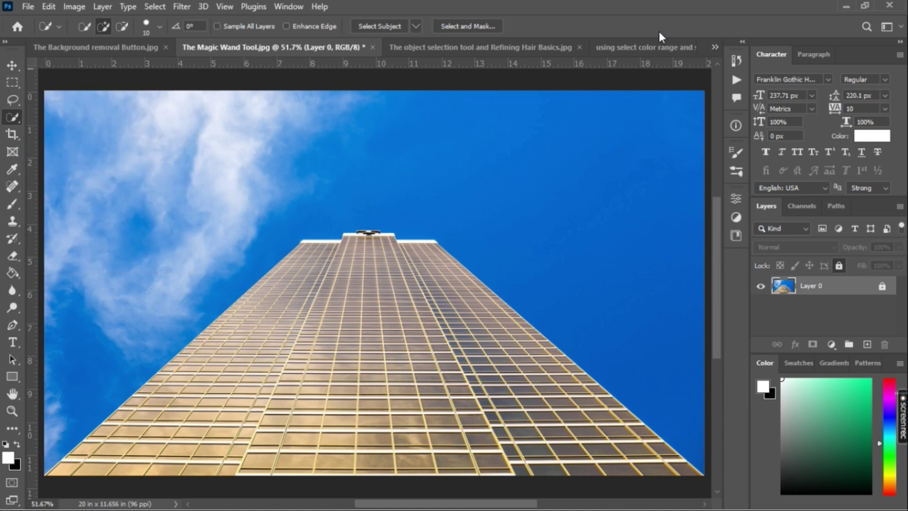
# Unlock Layer 0 of the skyscraper photo in the Magic Wand Tool.jpg document.
pyautogui.click(882, 287)
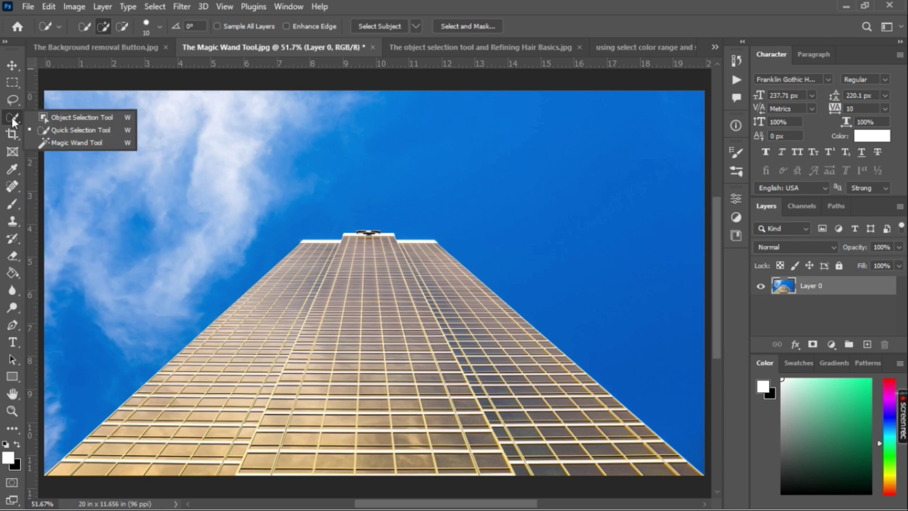
# Magic-wand the top-left cloud using Point Sample with Contiguous turned on.
pyautogui.click(59, 144)
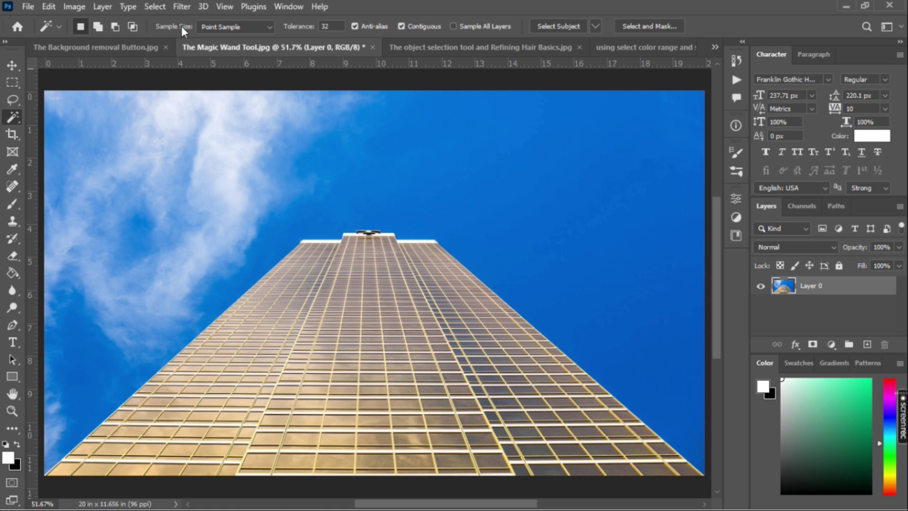
pyautogui.click(238, 29)
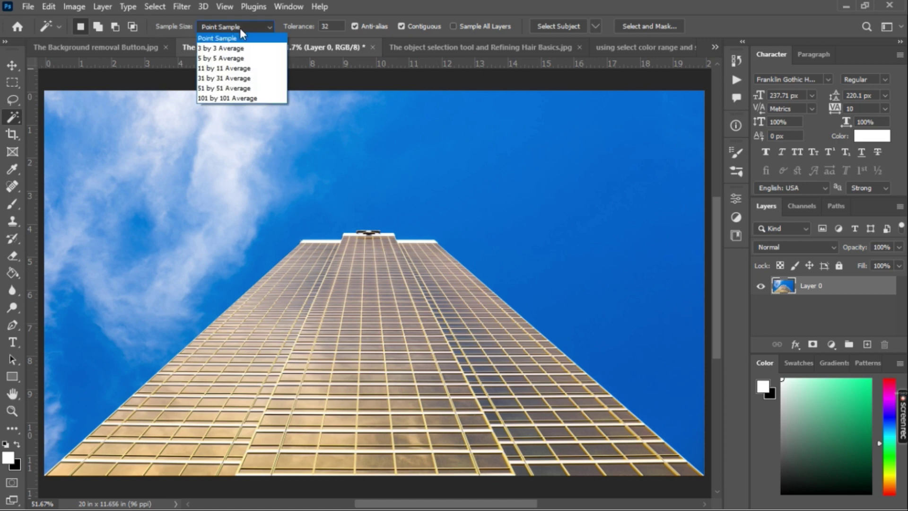
pyautogui.click(230, 39)
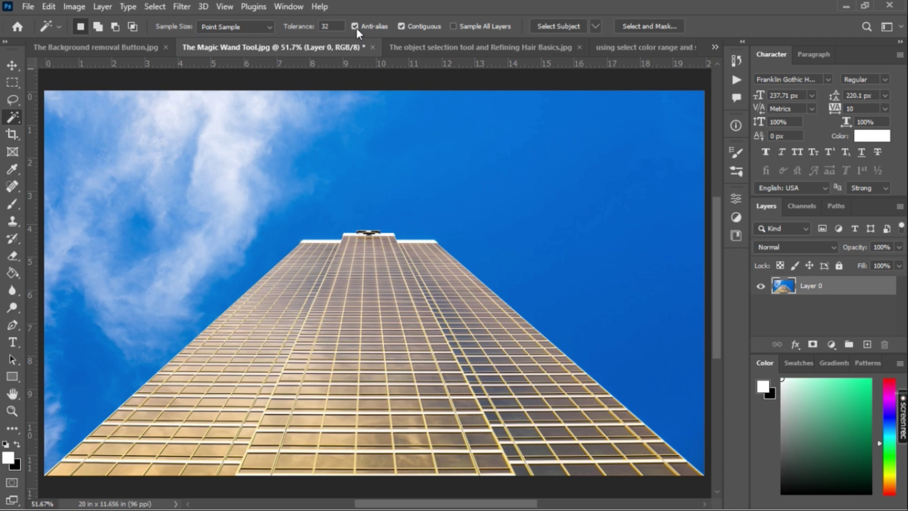
pyautogui.click(402, 25)
pyautogui.click(218, 140)
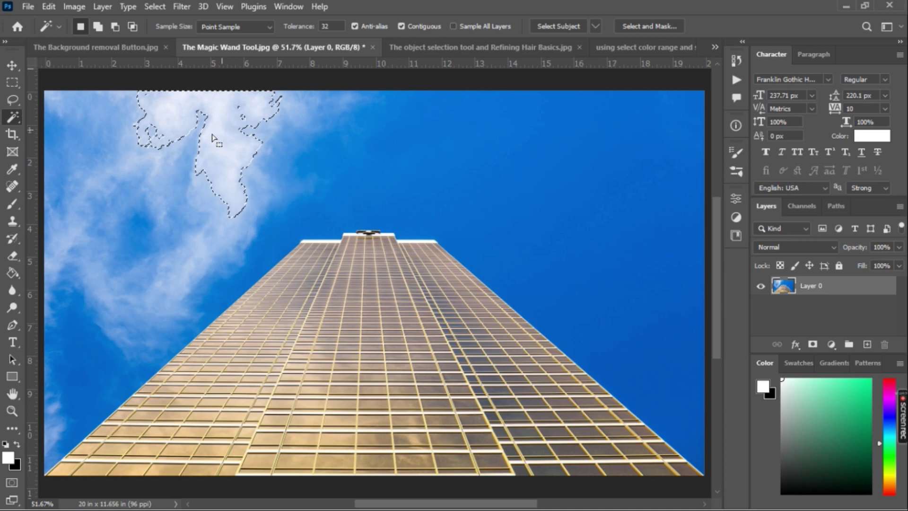
# Deselect, try a non-contiguous selection of all similar white areas, then deselect again.
pyautogui.hotkey('ctrl', 'd')
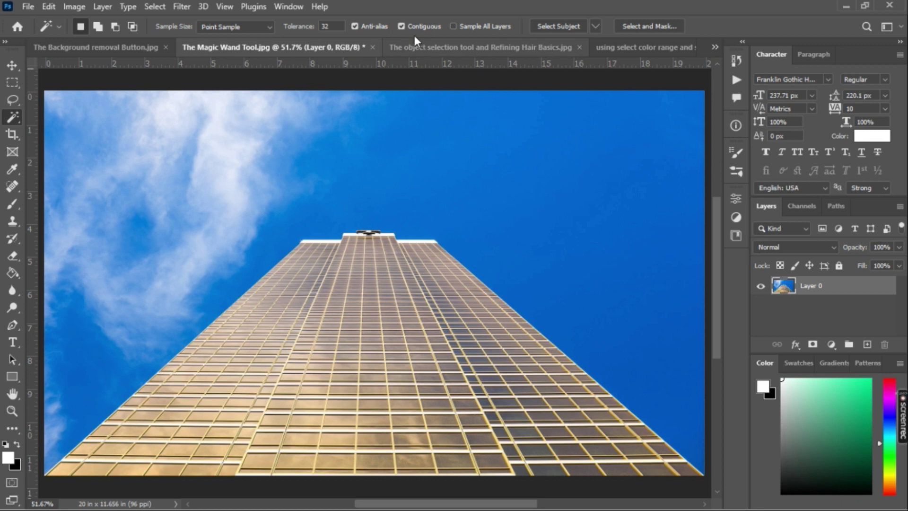
pyautogui.click(401, 26)
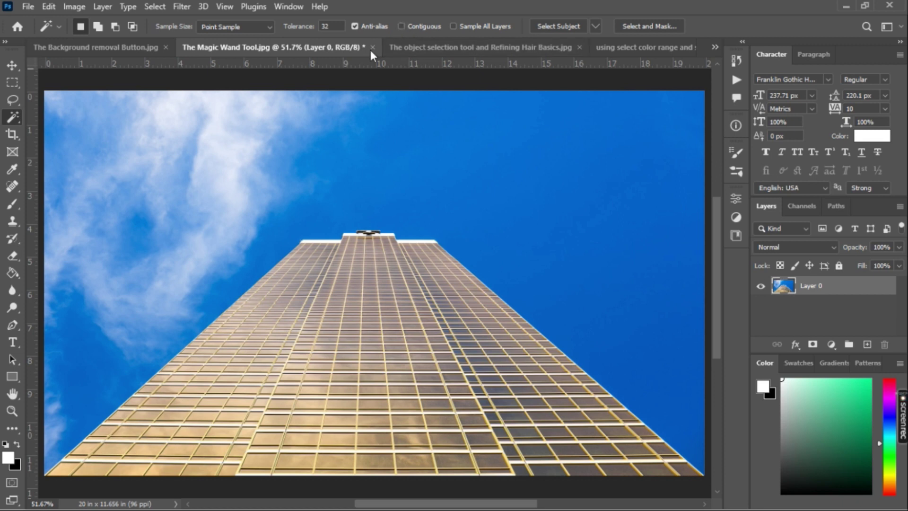
pyautogui.click(217, 134)
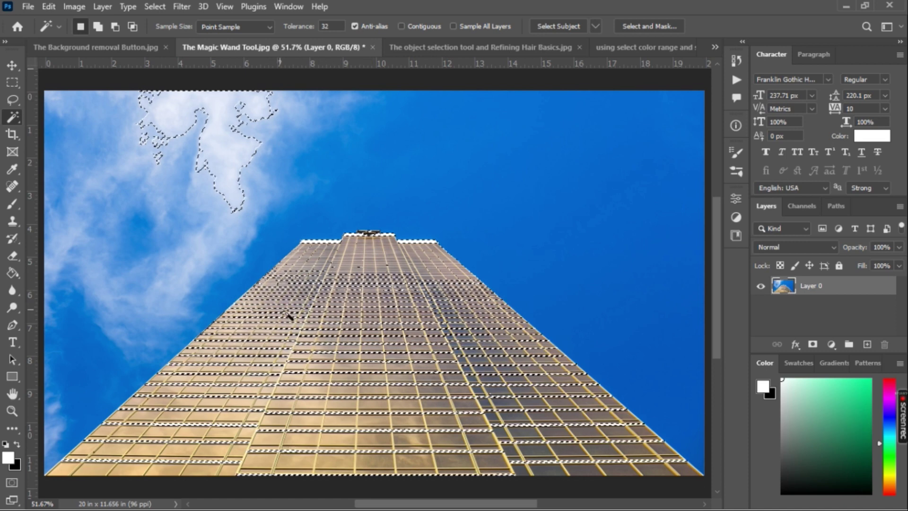
pyautogui.scroll(1, 359, 300)
pyautogui.scroll(2, 359, 300)
pyautogui.scroll(2, 373, 305)
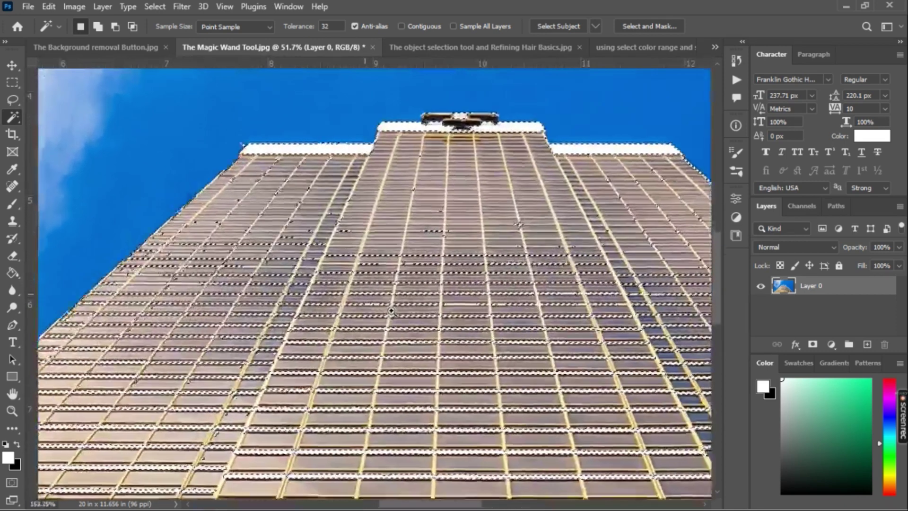
pyautogui.scroll(2, 388, 310)
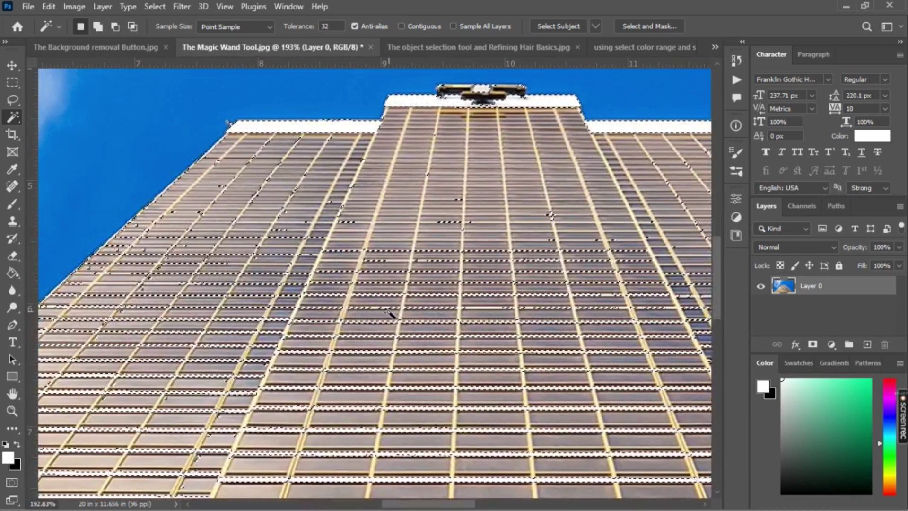
pyautogui.scroll(-3, 390, 314)
pyautogui.scroll(-3, 402, 274)
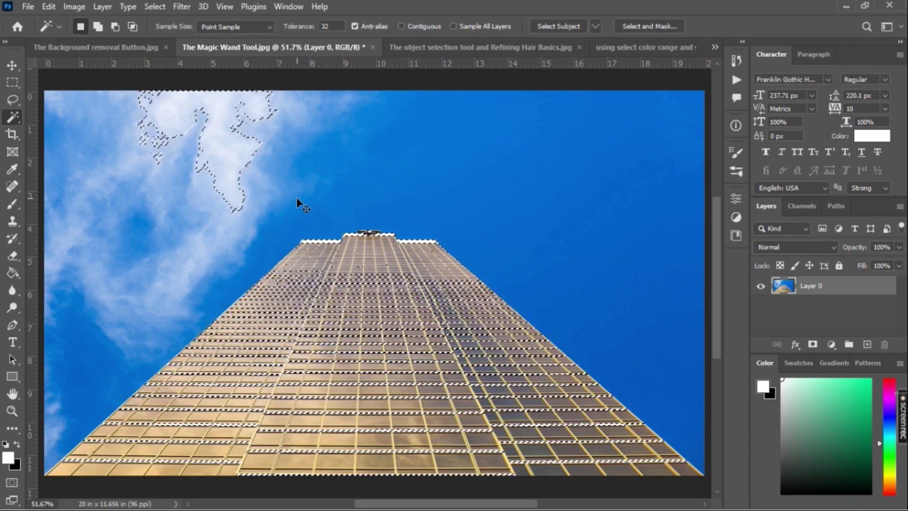
pyautogui.hotkey('ctrl', 'd')
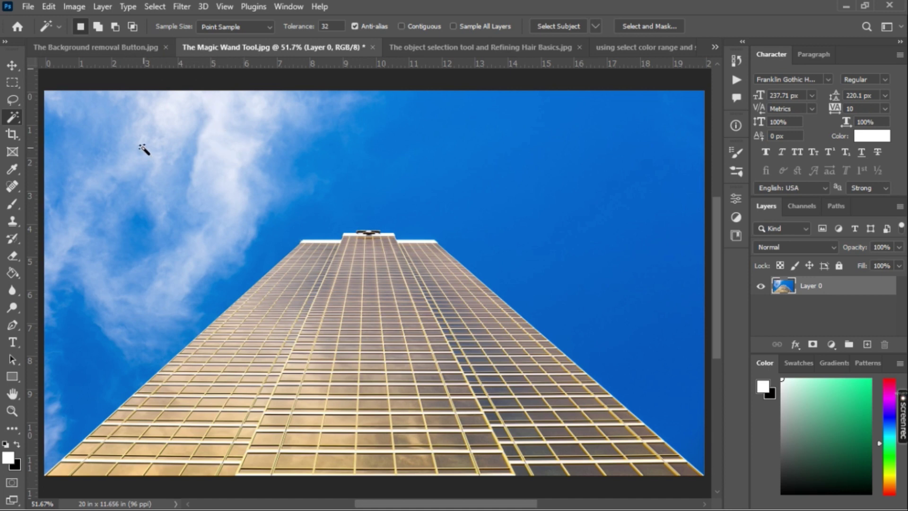
# Shift-click clouds and blue sky as a trial selection, then deselect.
pyautogui.click(143, 149)
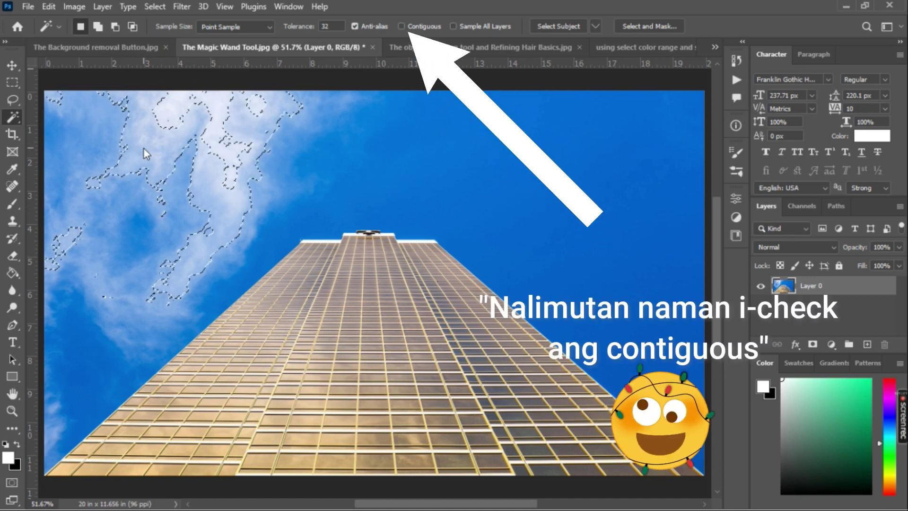
pyautogui.keyDown('shift'); pyautogui.click(285, 161); pyautogui.keyUp('shift')
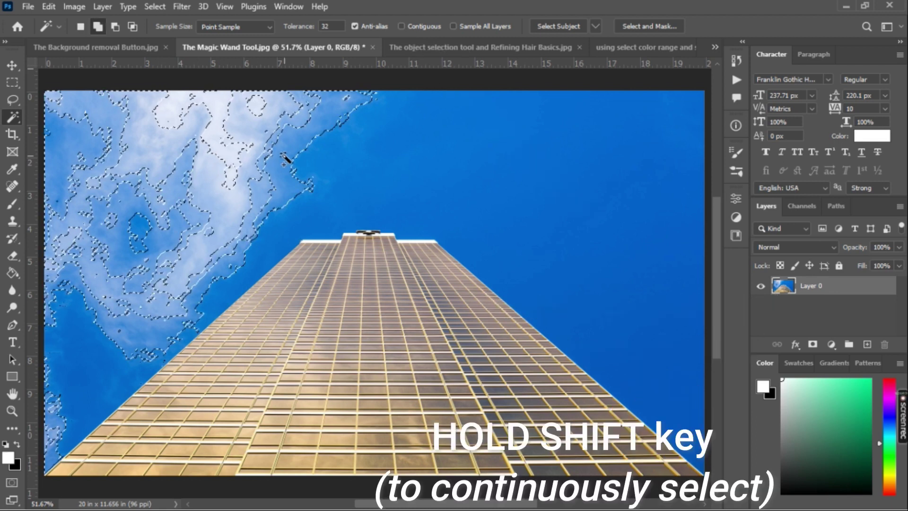
pyautogui.keyDown('shift'); pyautogui.click(345, 151); pyautogui.keyUp('shift')
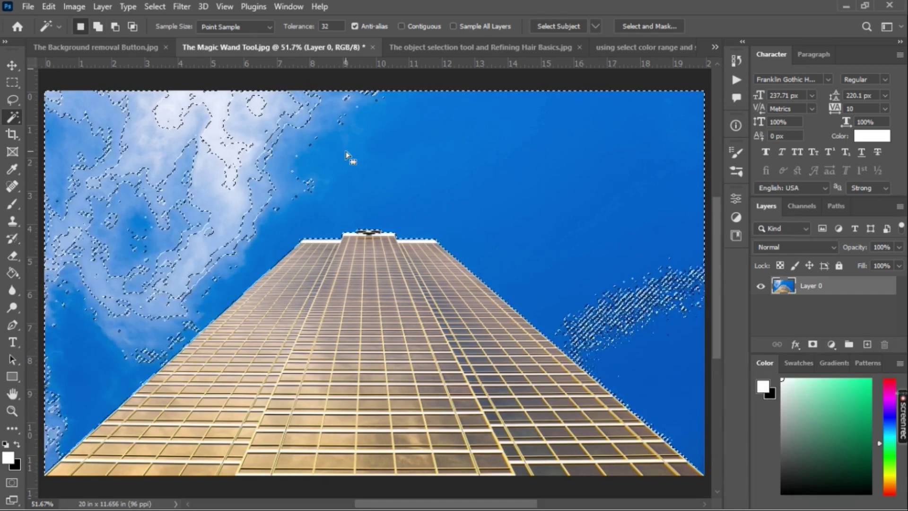
pyautogui.hotkey('ctrl', 'd')
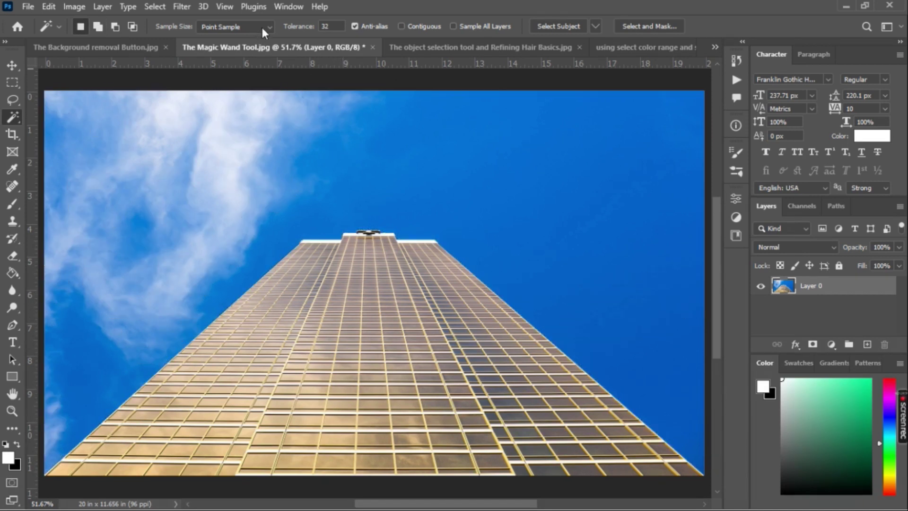
# Switch Sample Size to 3 by 3 Average and turn Contiguous back on after testing clouds.
pyautogui.click(262, 31)
pyautogui.click(237, 47)
pyautogui.click(160, 121)
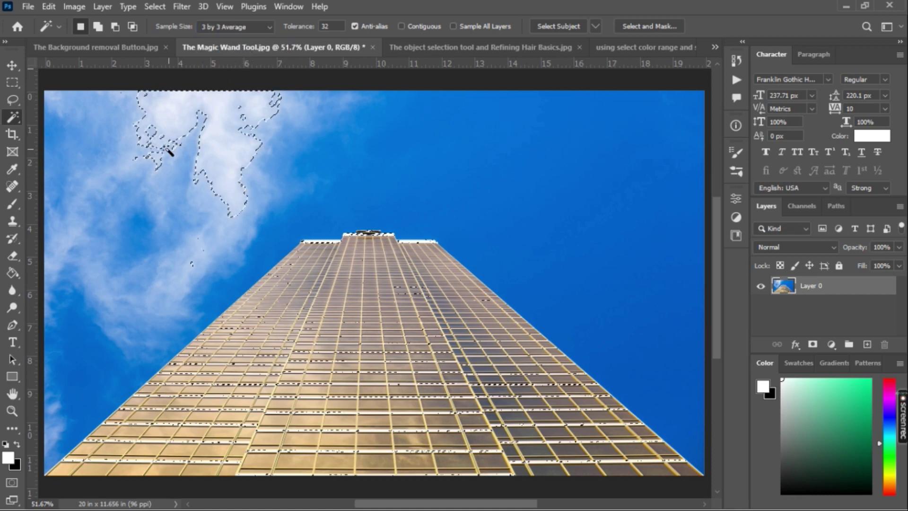
pyautogui.click(146, 152)
pyautogui.click(401, 26)
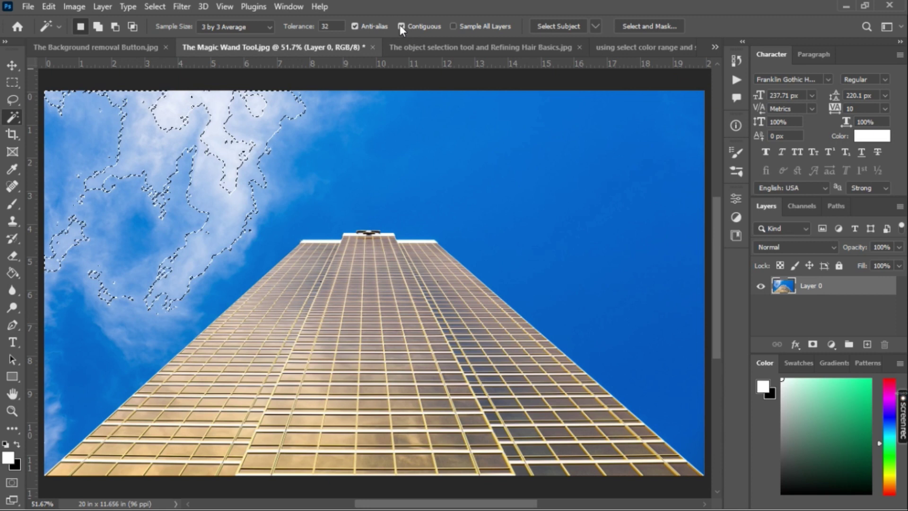
pyautogui.hotkey('ctrl', 'd')
# Shift-click the left clouds, more clouds and sky patches, then clear the selection.
pyautogui.click(119, 120)
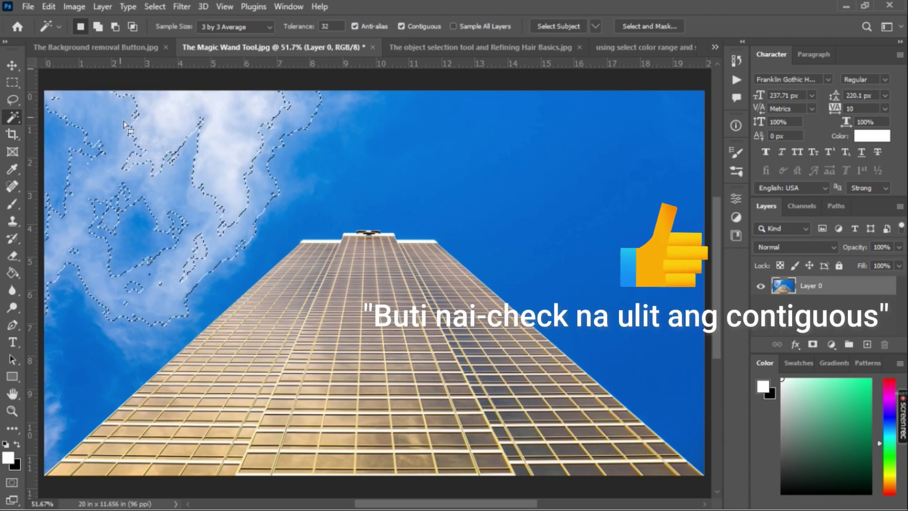
pyautogui.keyDown('shift'); pyautogui.click(289, 168); pyautogui.keyUp('shift')
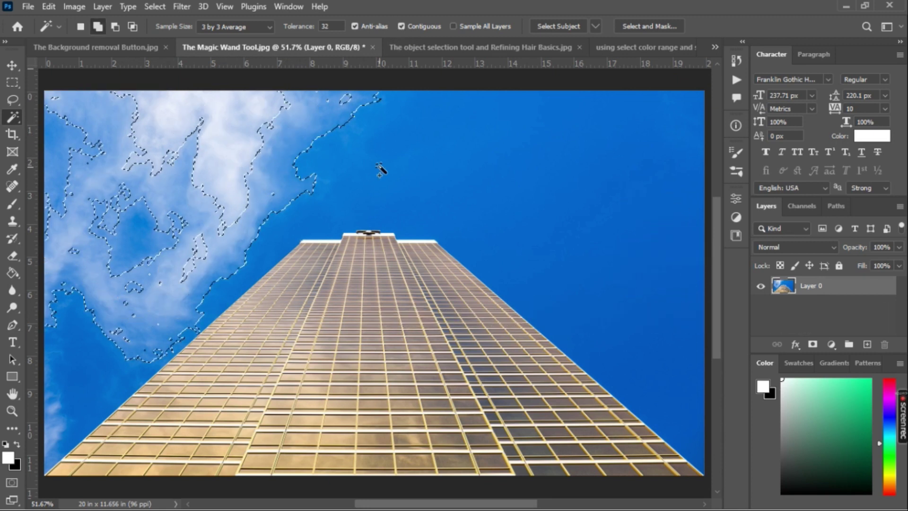
pyautogui.click(217, 152)
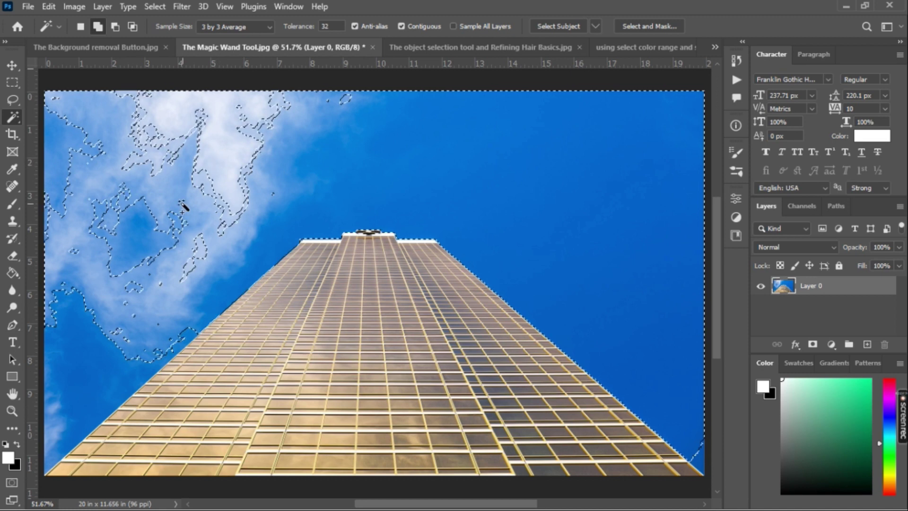
pyautogui.keyDown('shift'); pyautogui.click(138, 244); pyautogui.keyUp('shift')
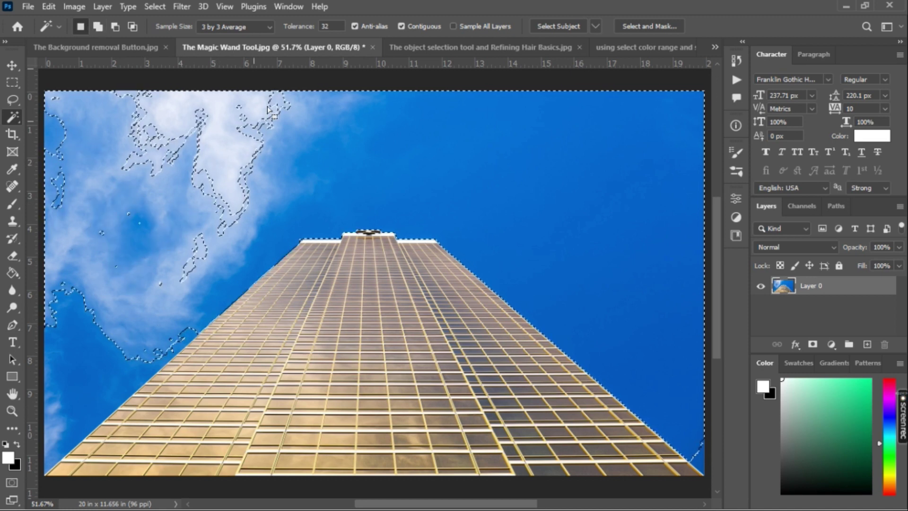
pyautogui.hotkey('ctrl', 'd')
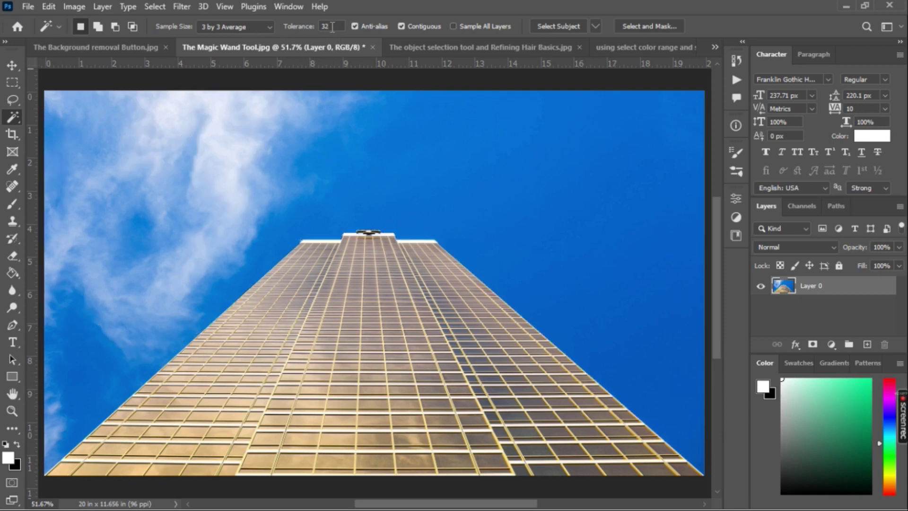
# With Tolerance 100 and 51 by 51 Average, select the clouds, blue sky and leftover cloud islands.
pyautogui.write('100')
pyautogui.click(255, 27)
pyautogui.click(238, 87)
pyautogui.click(165, 143)
pyautogui.keyDown('shift'); pyautogui.click(406, 170); pyautogui.keyUp('shift')
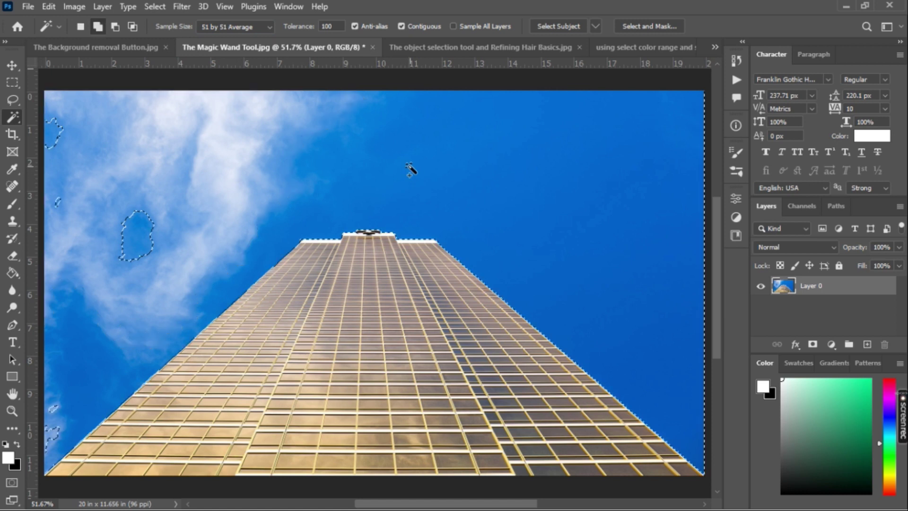
pyautogui.keyDown('shift'); pyautogui.click(141, 239); pyautogui.keyUp('shift')
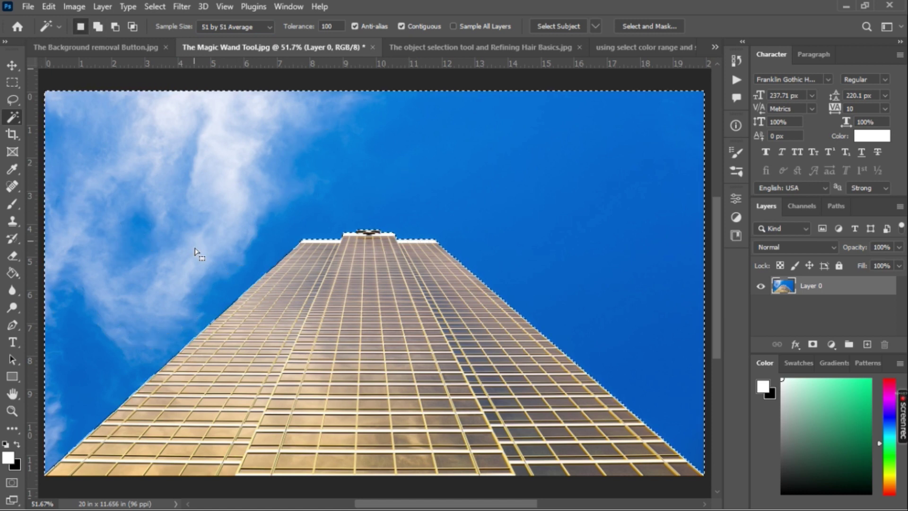
# Zoom in to inspect the building's top edge, then fit the image on screen.
pyautogui.scroll(3, 662, 364)
pyautogui.moveTo(677, 361)
pyautogui.mouseDown()
pyautogui.moveTo(500, 335)
pyautogui.moveTo(351, 211)
pyautogui.moveTo(534, 380)
pyautogui.moveTo(381, 331)
pyautogui.moveTo(505, 376)
pyautogui.moveTo(444, 363)
pyautogui.mouseUp()
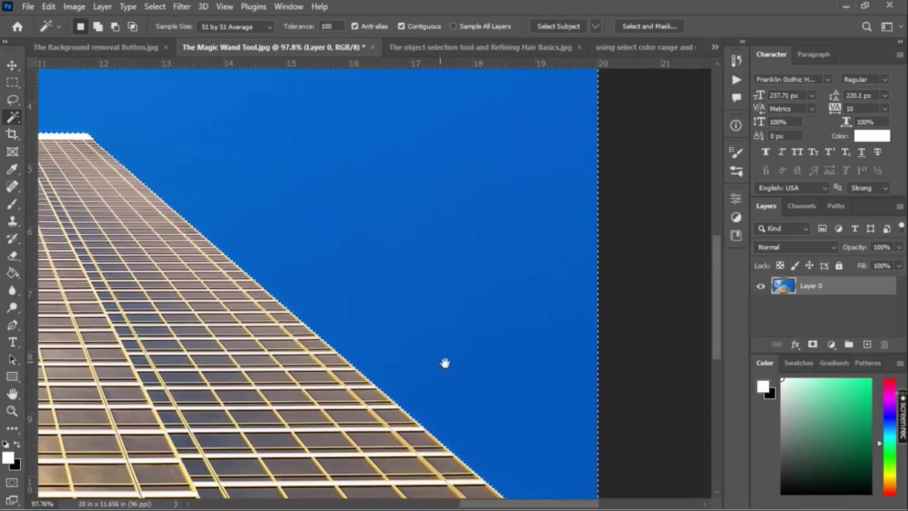
pyautogui.moveTo(250, 318)
pyautogui.mouseDown()
pyautogui.moveTo(567, 325)
pyautogui.moveTo(479, 322)
pyautogui.mouseUp()
pyautogui.moveTo(173, 300); pyautogui.dragTo(298, 398)
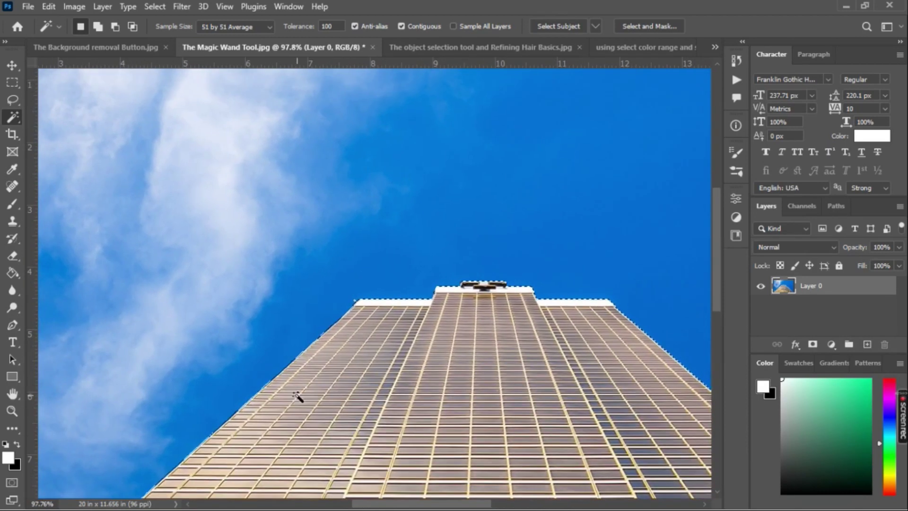
pyautogui.hotkey('ctrl', '0')
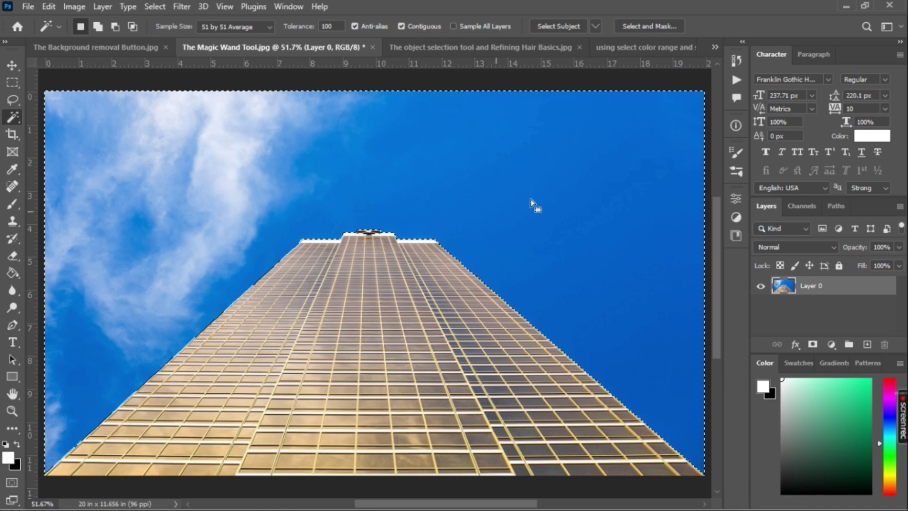
# Add a layer mask from the sky selection and invert it with Ctrl+I.
pyautogui.click(813, 346)
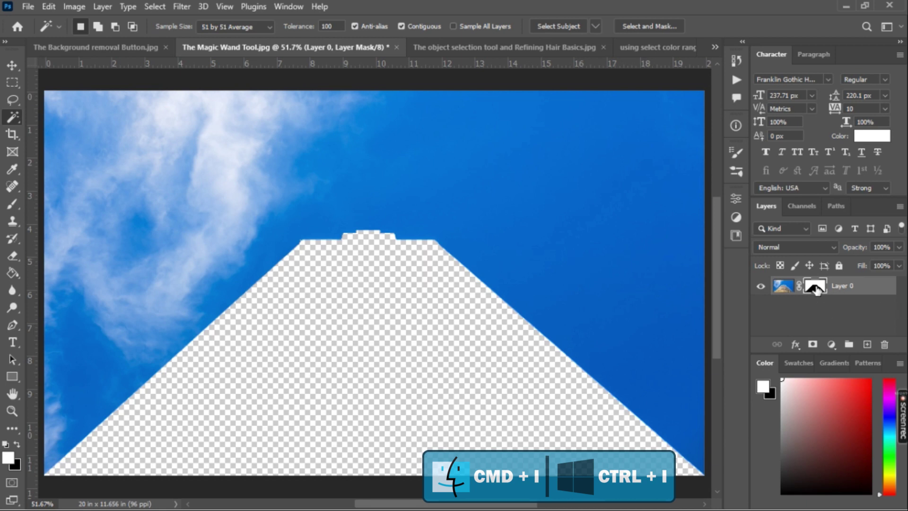
pyautogui.hotkey('ctrl', 'i')
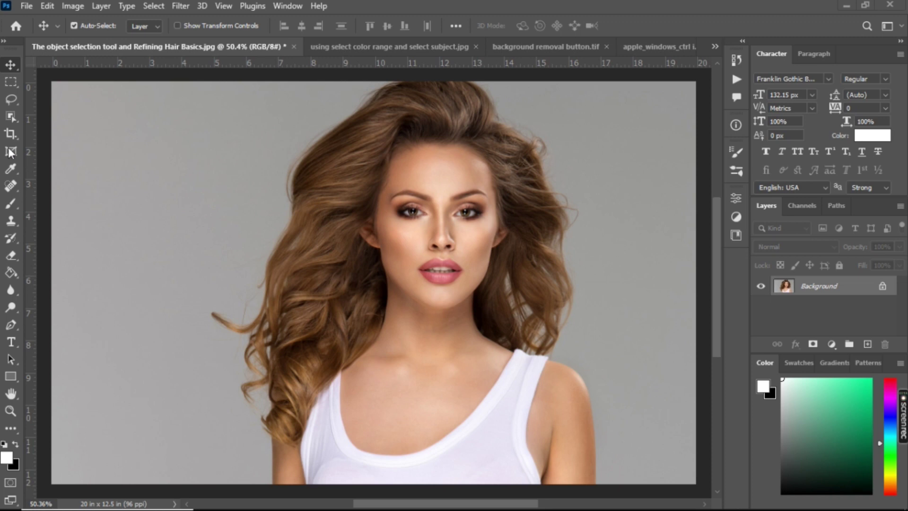
# Choose the Object Selection Tool in Lasso mode, toggling Object Finder off and back on.
pyautogui.click(10, 117)
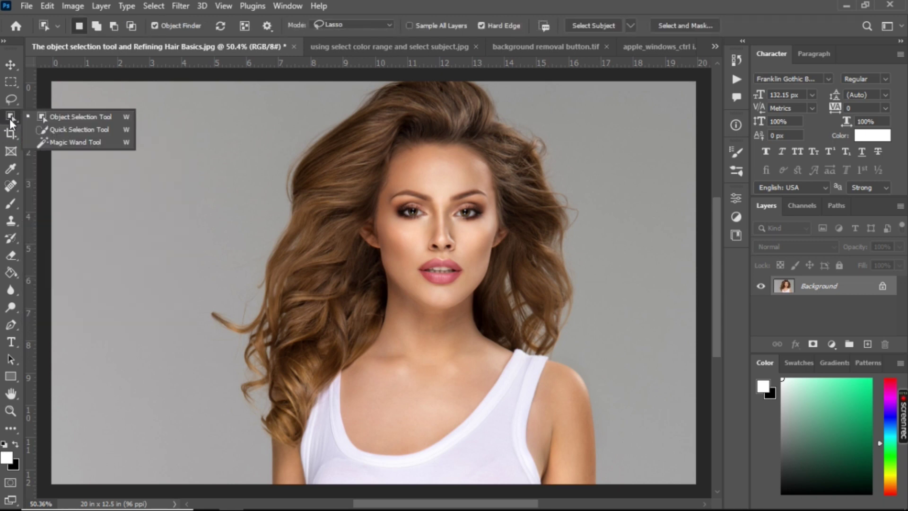
pyautogui.click(87, 115)
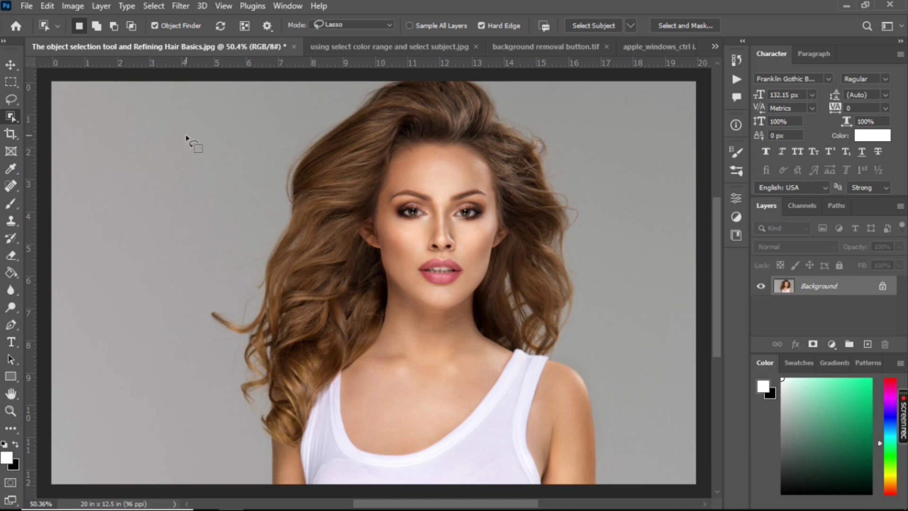
pyautogui.click(347, 26)
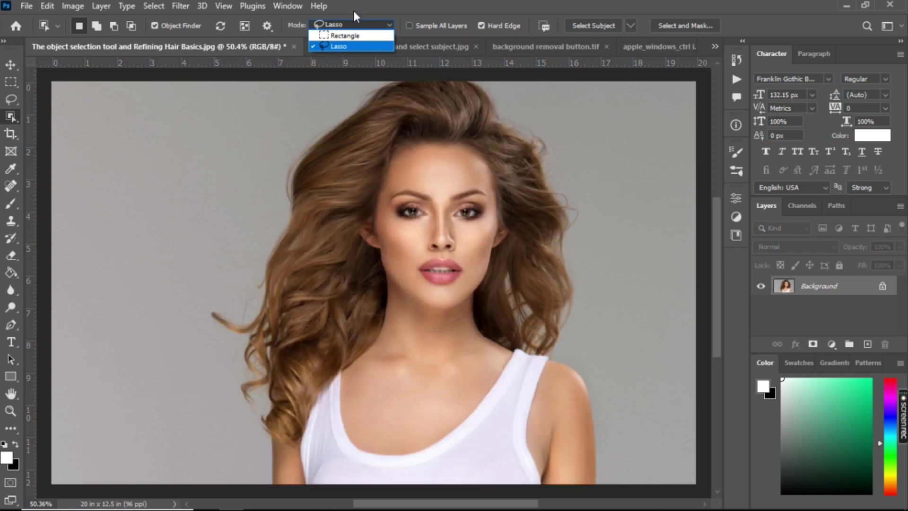
pyautogui.click(352, 24)
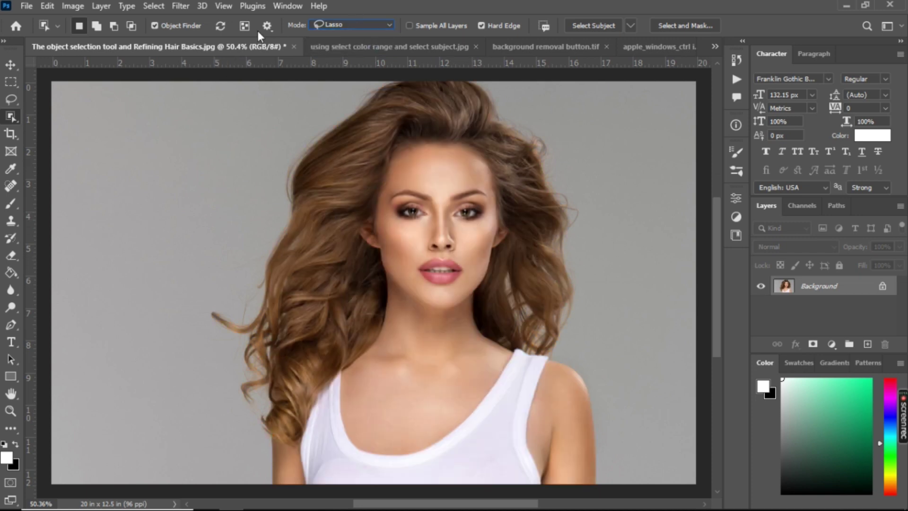
pyautogui.click(154, 25)
pyautogui.click(155, 26)
pyautogui.click(352, 25)
pyautogui.click(347, 43)
# Drag a loose Object Selection lasso around the woman so it snaps to her body and hair.
pyautogui.moveTo(351, 83)
pyautogui.mouseDown()
pyautogui.moveTo(287, 146)
pyautogui.moveTo(247, 275)
pyautogui.moveTo(197, 320)
pyautogui.moveTo(219, 355)
pyautogui.moveTo(223, 415)
pyautogui.moveTo(261, 499)
pyautogui.moveTo(607, 505)
pyautogui.moveTo(609, 413)
pyautogui.moveTo(586, 373)
pyautogui.moveTo(585, 348)
pyautogui.moveTo(605, 198)
pyautogui.moveTo(534, 113)
pyautogui.moveTo(498, 89)
pyautogui.moveTo(464, 76)
pyautogui.moveTo(349, 83)
pyautogui.mouseUp()
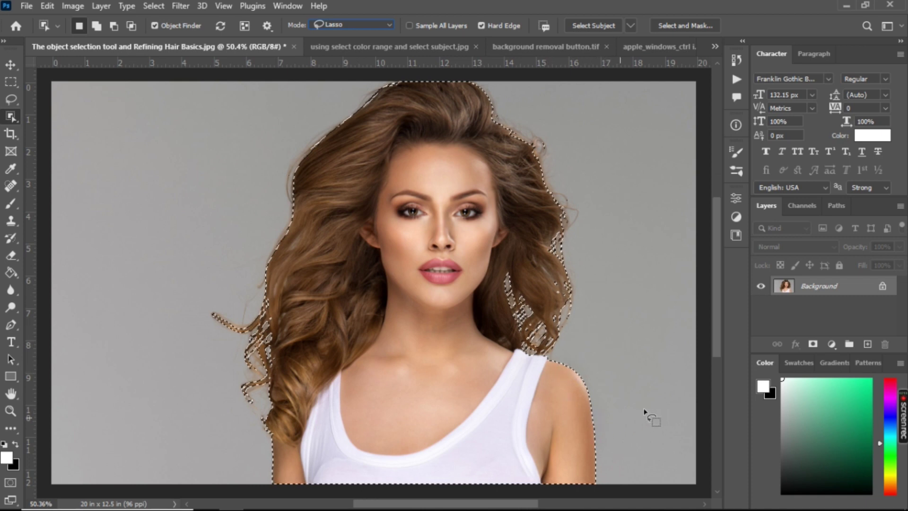
pyautogui.click(813, 344)
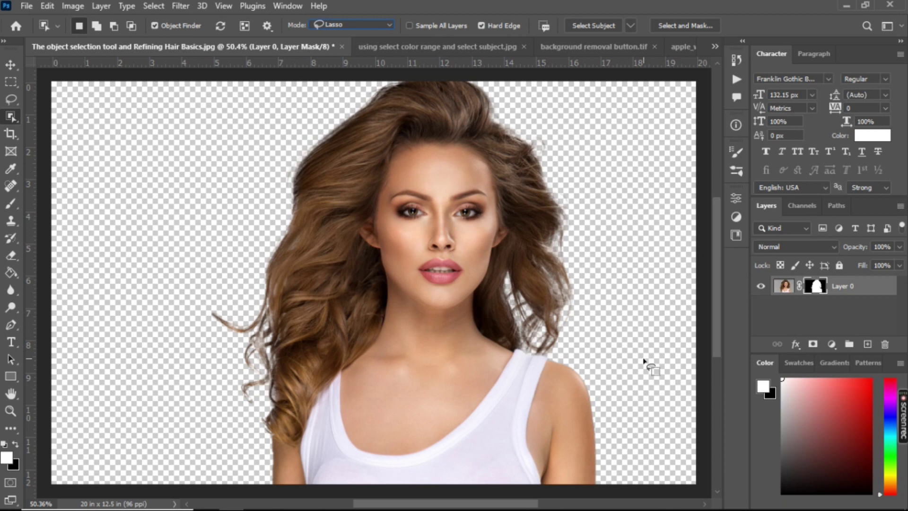
pyautogui.keyDown('ctrl'); pyautogui.click(625, 395); pyautogui.keyUp('ctrl')
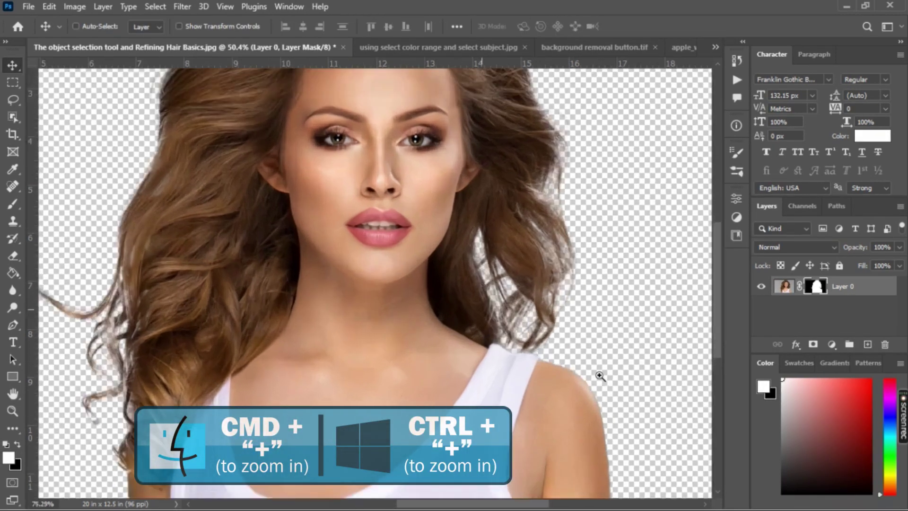
pyautogui.moveTo(624, 395)
pyautogui.mouseDown()
pyautogui.moveTo(633, 399)
pyautogui.moveTo(436, 261)
pyautogui.mouseUp()
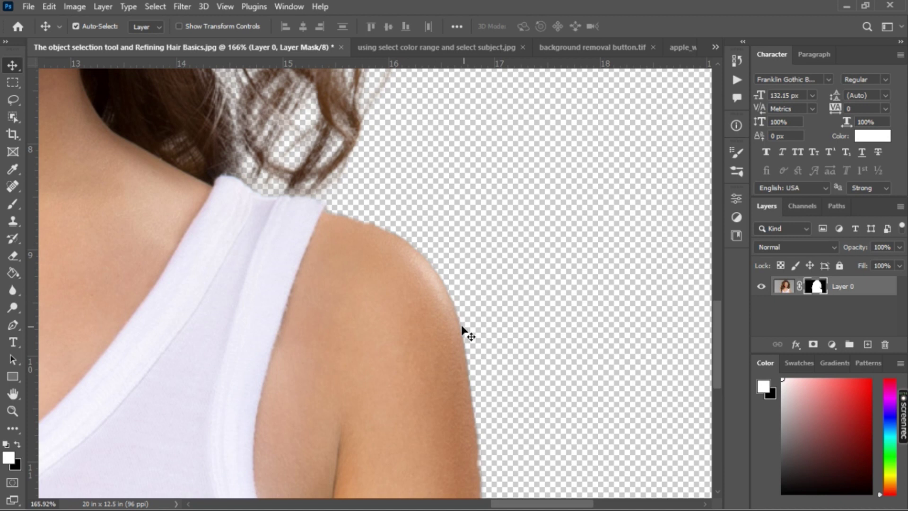
pyautogui.moveTo(387, 167)
pyautogui.mouseDown()
pyautogui.moveTo(430, 340)
pyautogui.moveTo(430, 367)
pyautogui.moveTo(420, 363)
pyautogui.mouseUp()
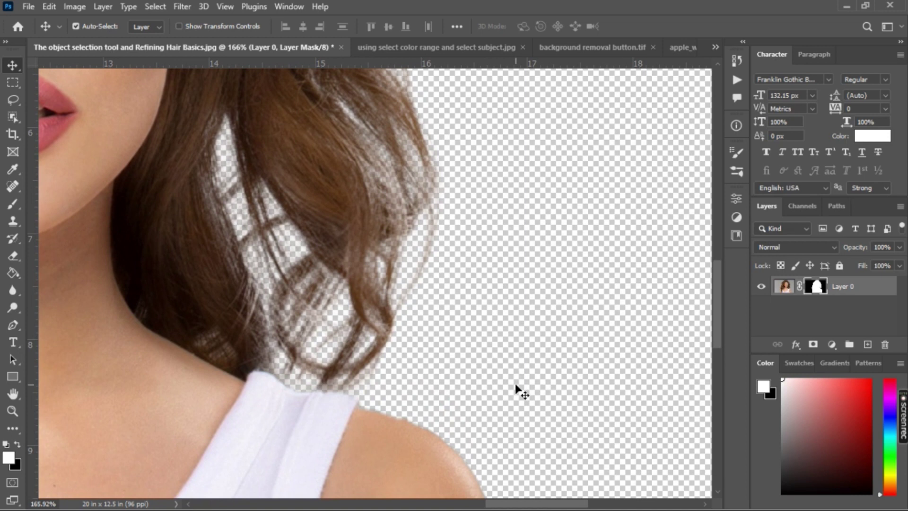
pyautogui.hotkey('ctrl', '0')
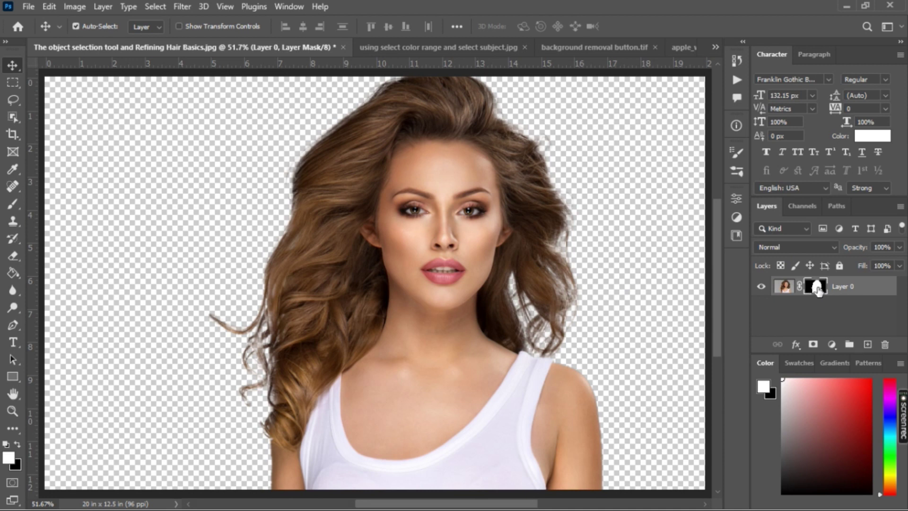
# Open Select and Mask from the layer mask thumbnail and switch View Mode to On Black.
pyautogui.doubleClick(817, 287)
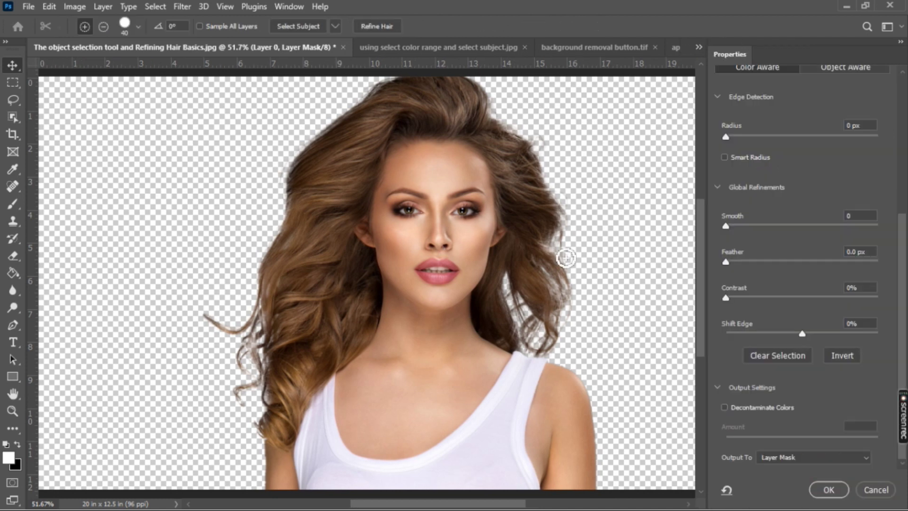
pyautogui.scroll(3, 788, 237)
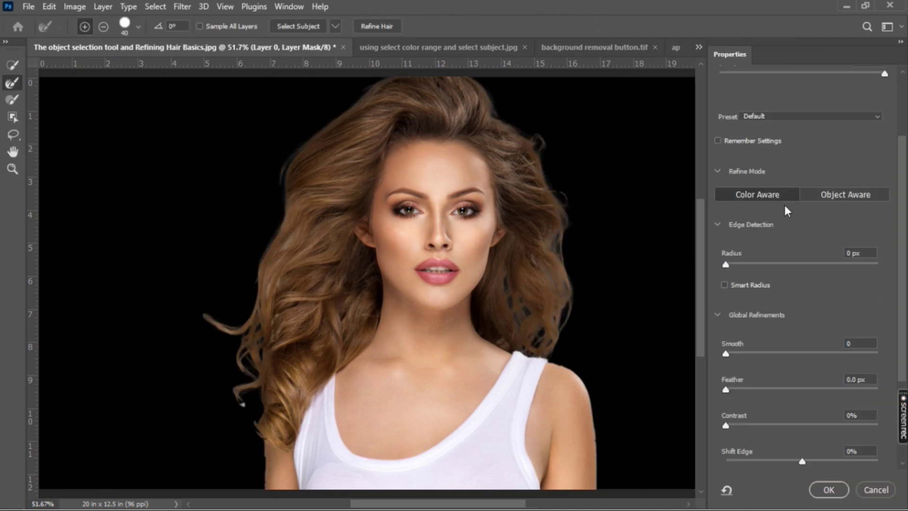
pyautogui.scroll(2, 785, 205)
pyautogui.scroll(1, 795, 158)
pyautogui.click(773, 114)
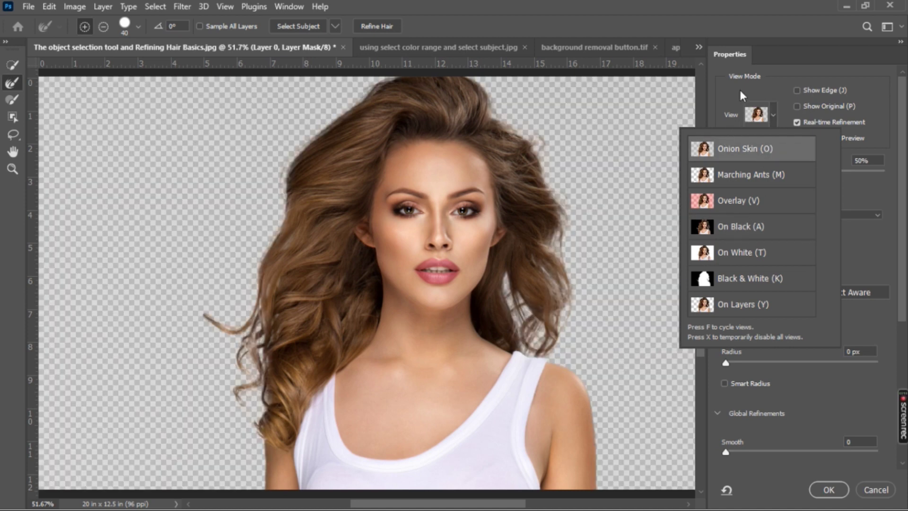
pyautogui.click(773, 114)
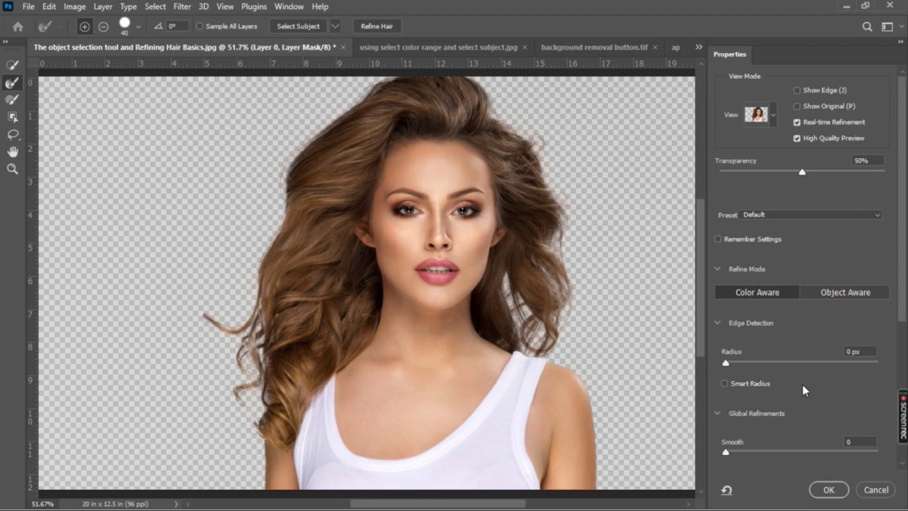
pyautogui.click(773, 118)
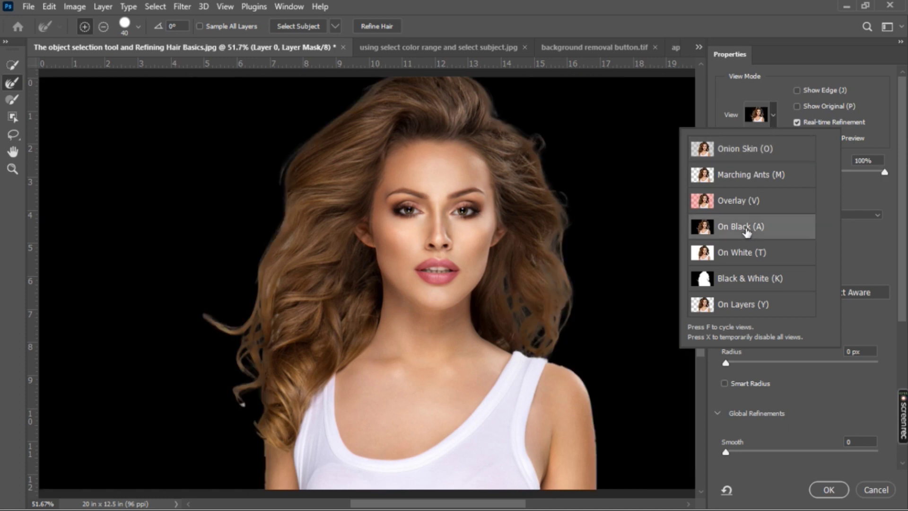
pyautogui.click(858, 252)
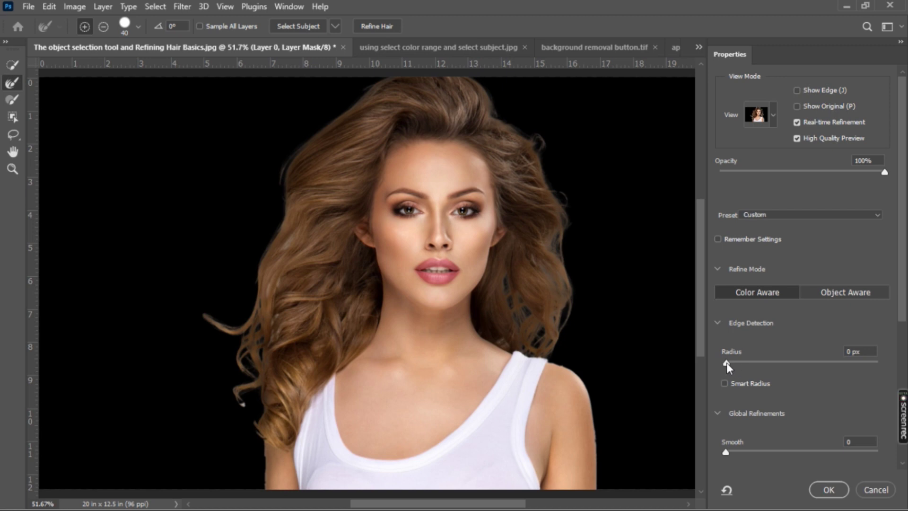
# Set the edge detection Radius to 4 px while zoomed in on the shoulder edge.
pyautogui.moveTo(728, 362); pyautogui.dragTo(730, 362)
pyautogui.hotkey('ctrl', '+')
pyautogui.hotkey('ctrl', '+')
pyautogui.hotkey('ctrl', '+')
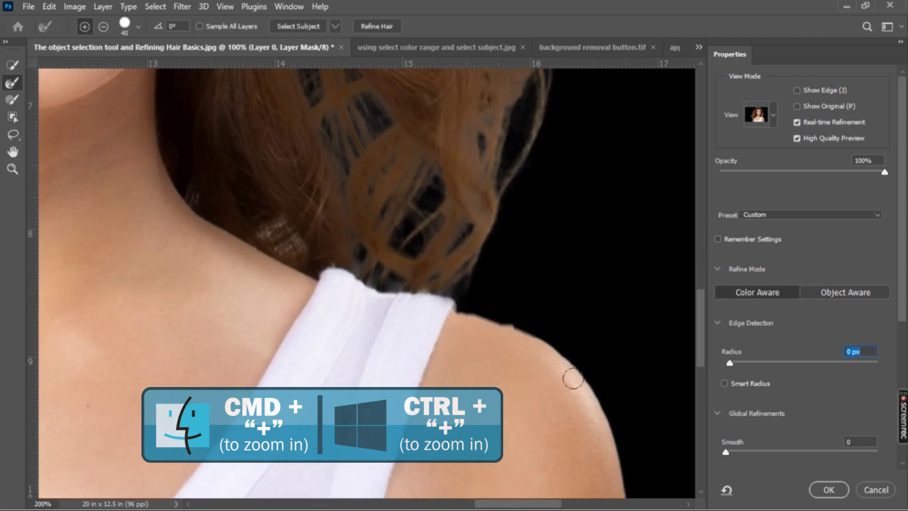
pyautogui.moveTo(511, 321); pyautogui.dragTo(480, 250)
pyautogui.click(731, 363)
pyautogui.moveTo(731, 364); pyautogui.dragTo(750, 362)
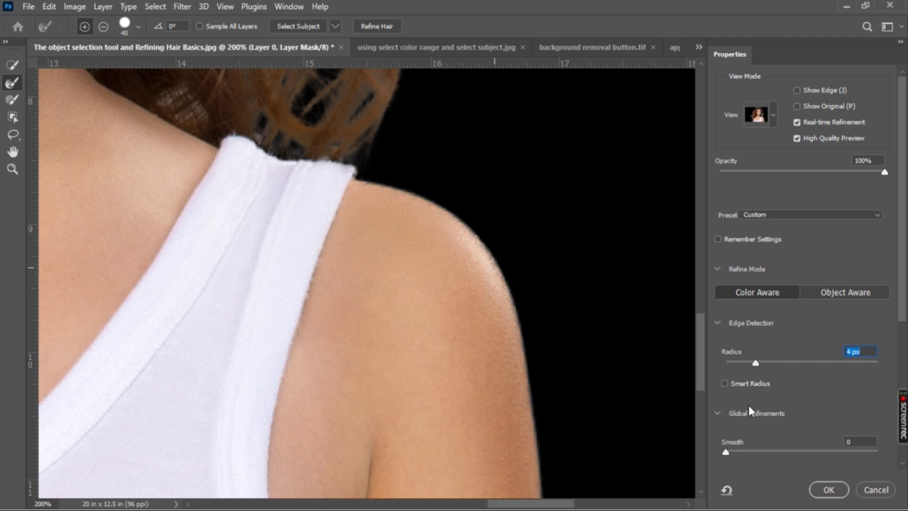
pyautogui.click(806, 422)
# Set Smooth to 4 and raise Contrast to 63%.
pyautogui.scroll(-2, 778, 377)
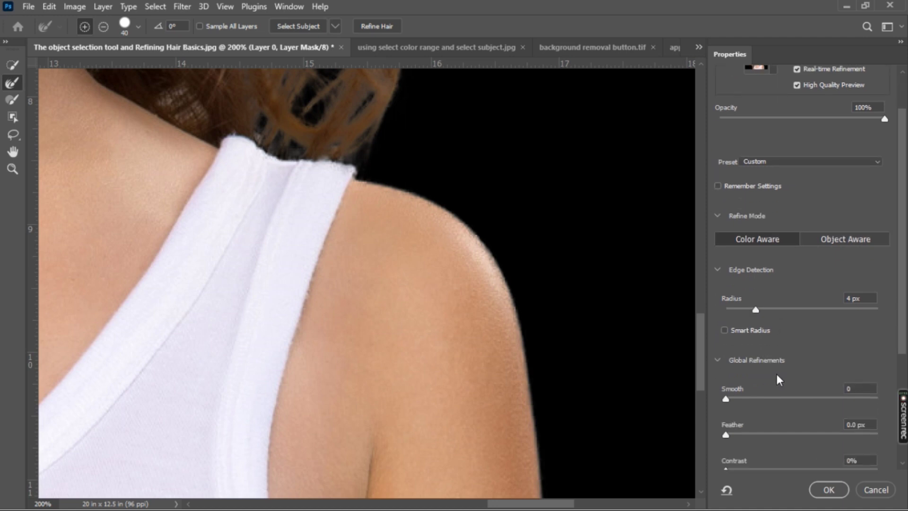
pyautogui.scroll(-2, 775, 372)
pyautogui.scroll(-1, 762, 332)
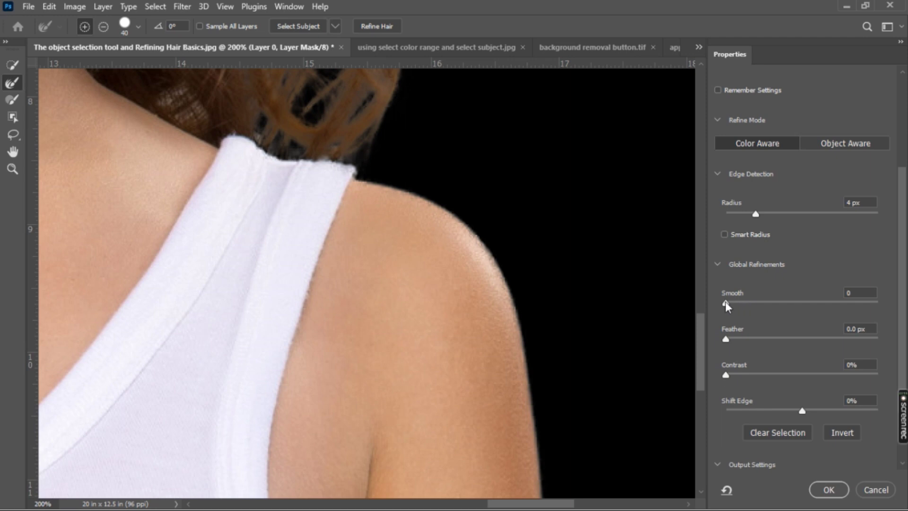
pyautogui.moveTo(726, 303); pyautogui.dragTo(732, 303)
pyautogui.click(733, 306)
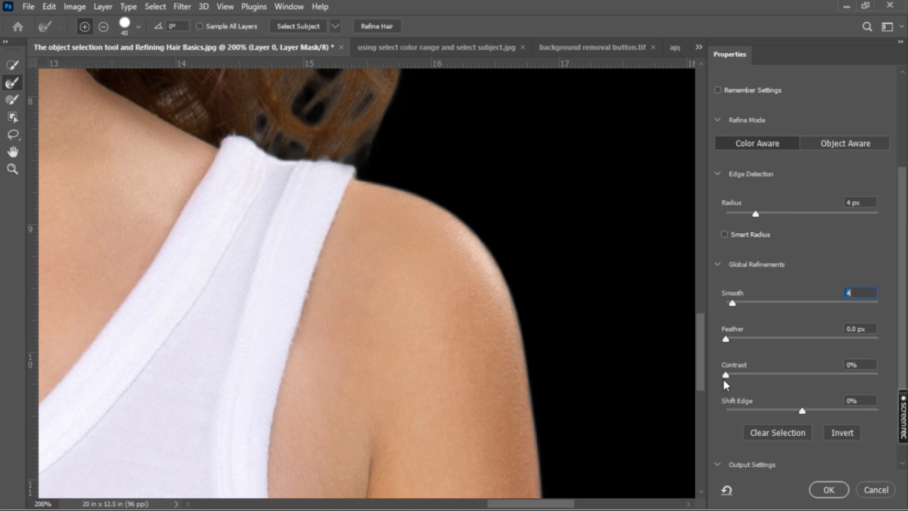
pyautogui.moveTo(727, 375); pyautogui.dragTo(776, 377)
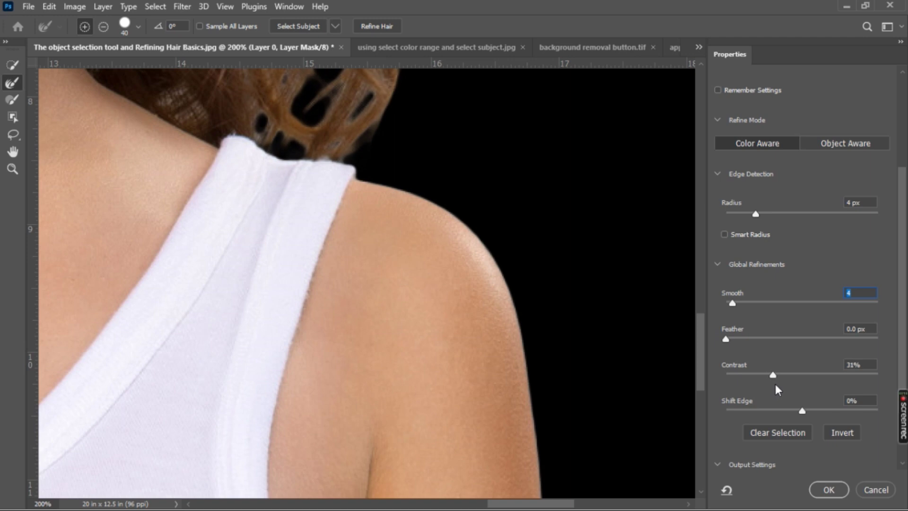
pyautogui.moveTo(776, 384); pyautogui.dragTo(831, 383)
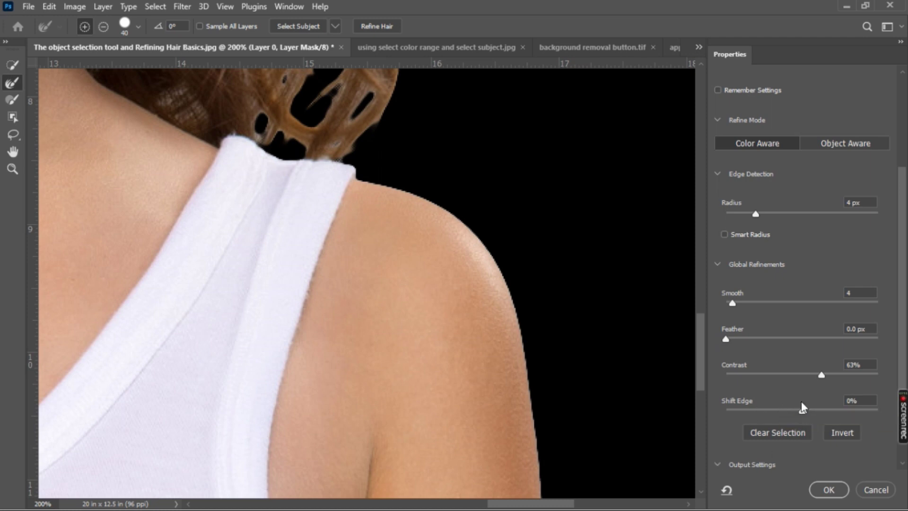
pyautogui.scroll(-2, 801, 401)
pyautogui.scroll(-2, 797, 401)
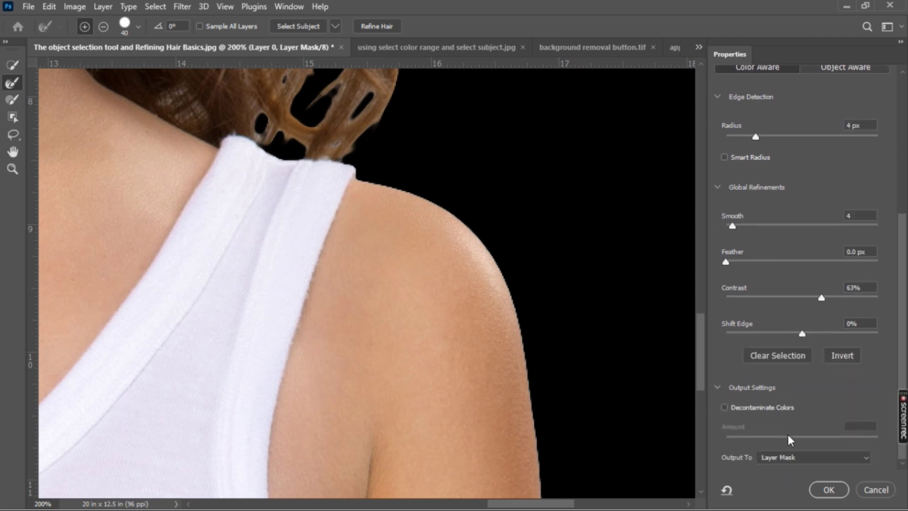
# Apply the refinements with Output To: Layer Mask and zoom to view the whole cut-out.
pyautogui.click(825, 459)
pyautogui.click(825, 462)
pyautogui.click(830, 489)
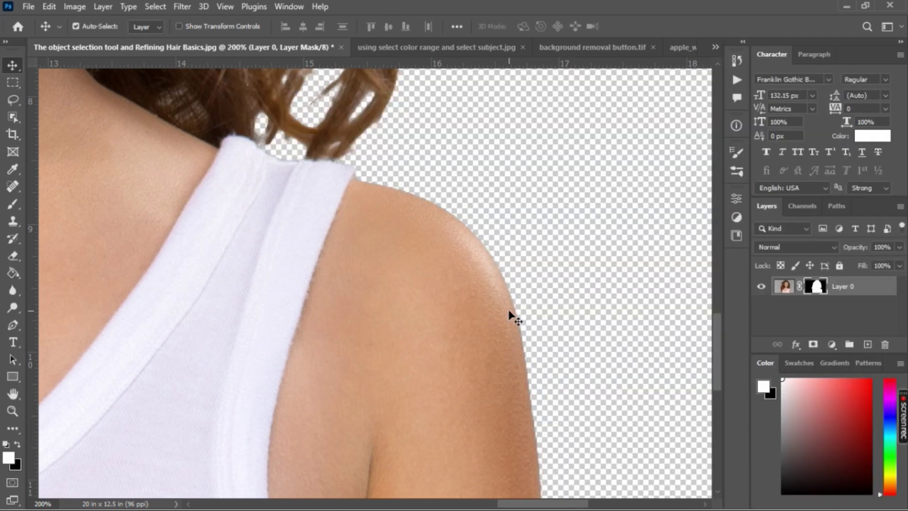
pyautogui.press('ctrl')
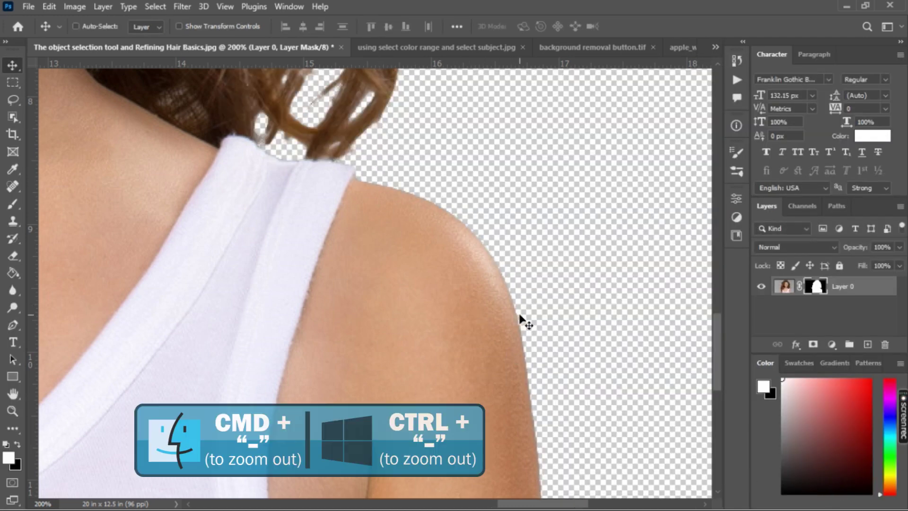
pyautogui.hotkey('ctrl', '0')
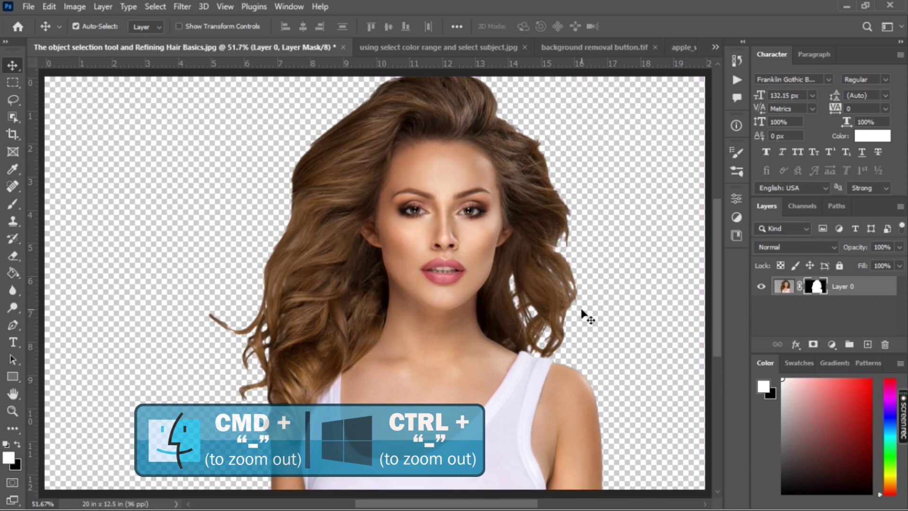
pyautogui.scroll(4, 560, 258)
pyautogui.scroll(2, 610, 296)
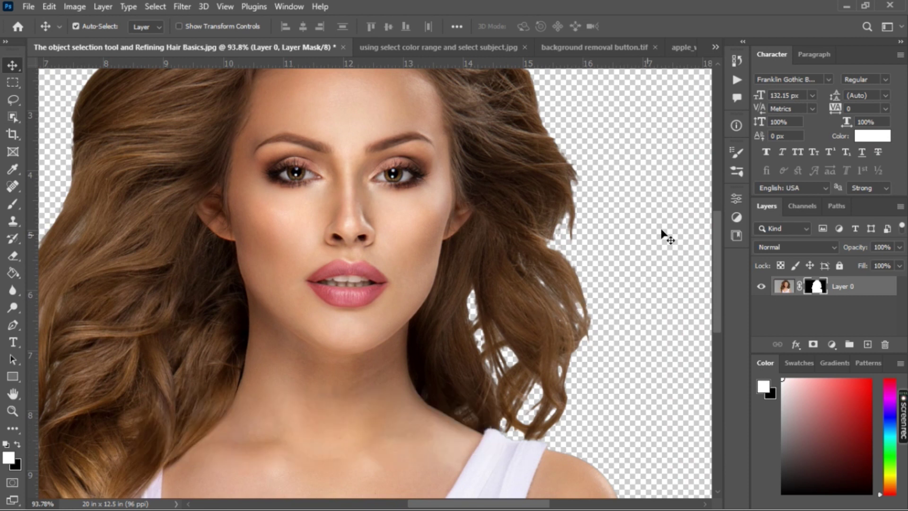
# Reopen Select and Mask, auto-refine the hair, and enable Decontaminate Colors and Smart Radius.
pyautogui.doubleClick(820, 293)
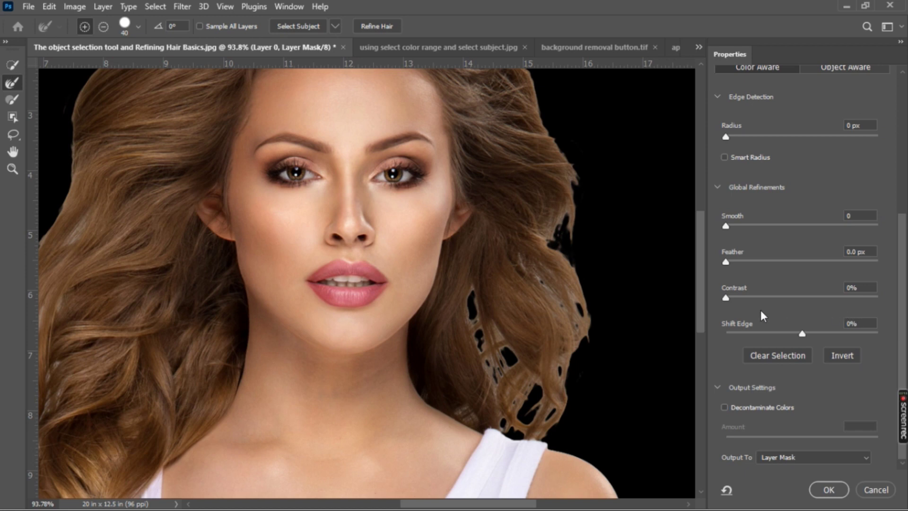
pyautogui.click(378, 28)
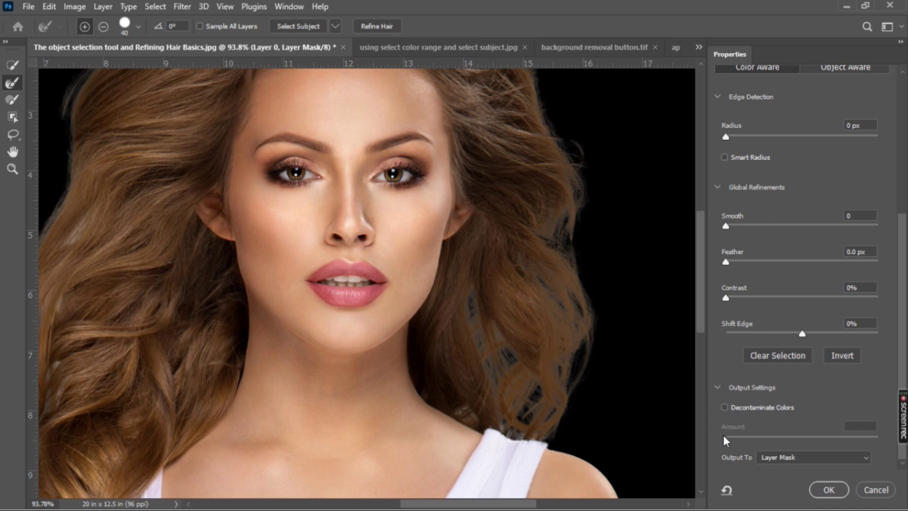
pyautogui.click(724, 408)
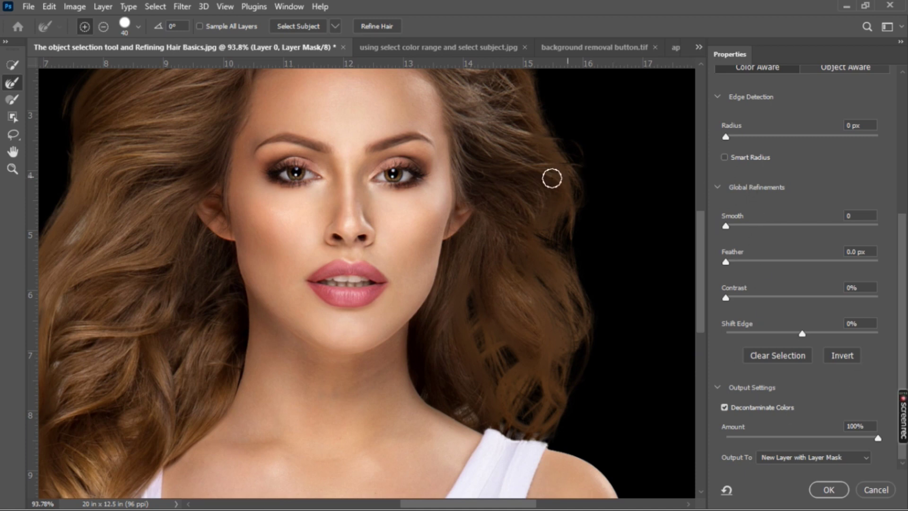
pyautogui.click(724, 158)
# Paint with the Refine Edge Brush along the left and right hair edges and stray strands.
pyautogui.click(8, 88)
pyautogui.hotkey('ctrl', '-')
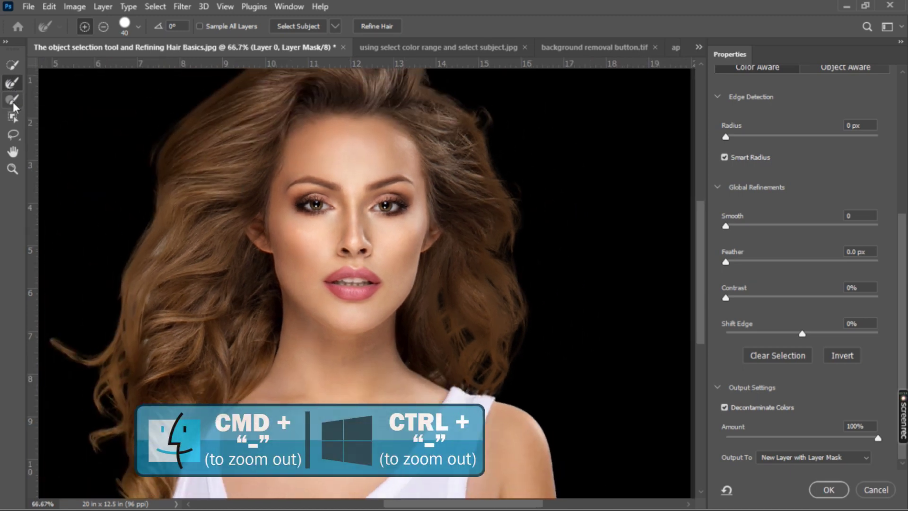
pyautogui.hotkey('ctrl', '-')
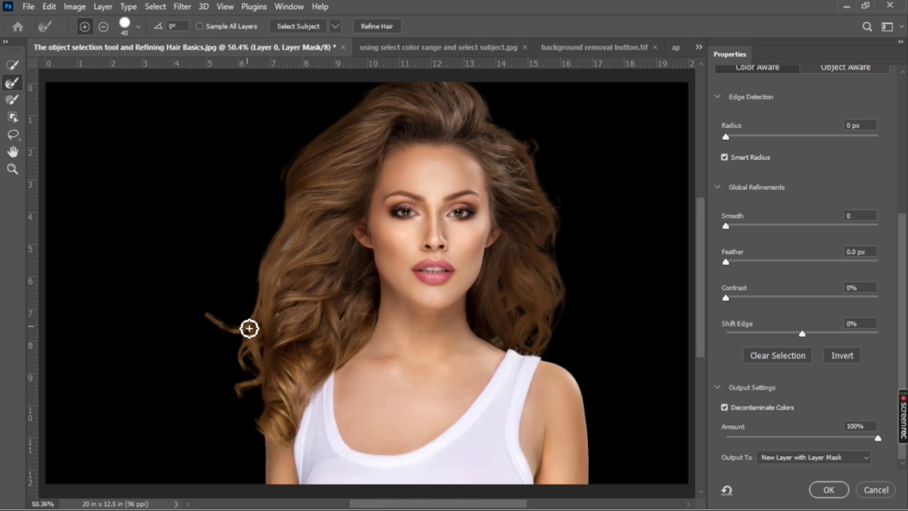
pyautogui.moveTo(249, 369); pyautogui.dragTo(267, 427)
pyautogui.moveTo(260, 372); pyautogui.dragTo(249, 361)
pyautogui.moveTo(229, 324); pyautogui.dragTo(195, 306)
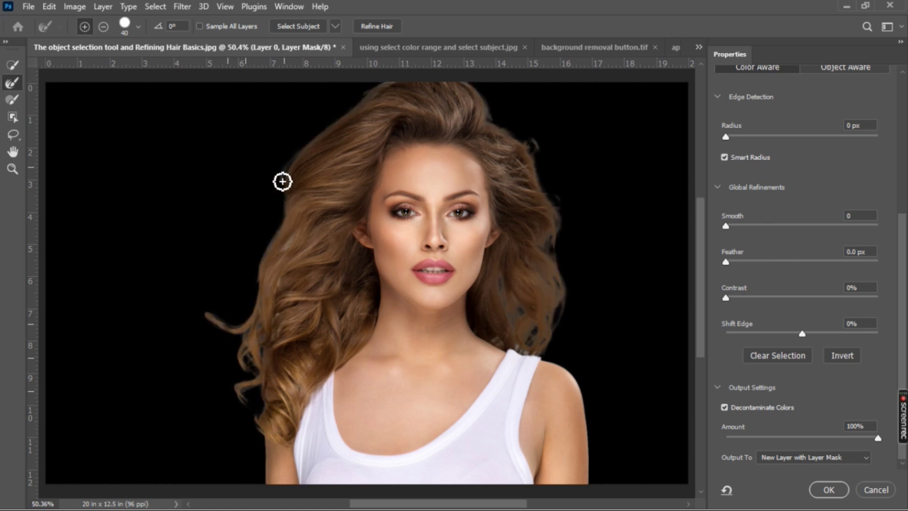
pyautogui.moveTo(546, 154); pyautogui.dragTo(544, 178)
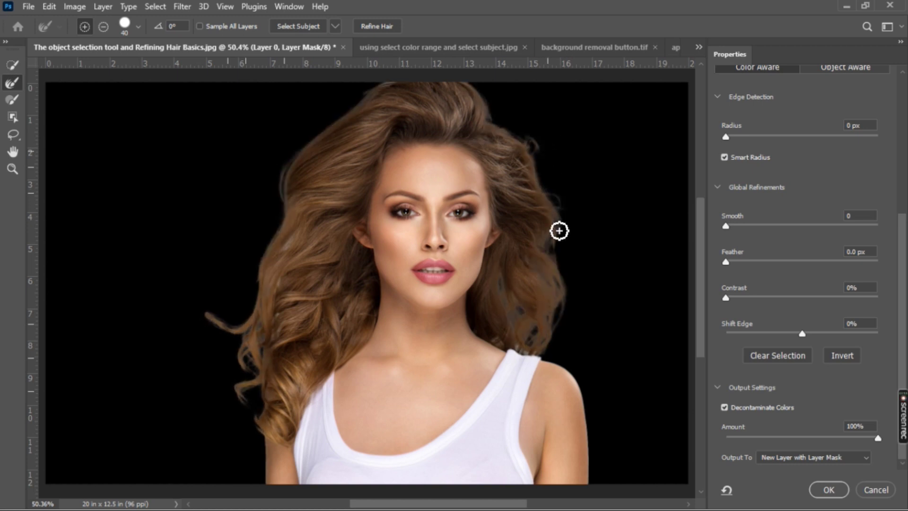
pyautogui.moveTo(554, 237); pyautogui.dragTo(577, 298)
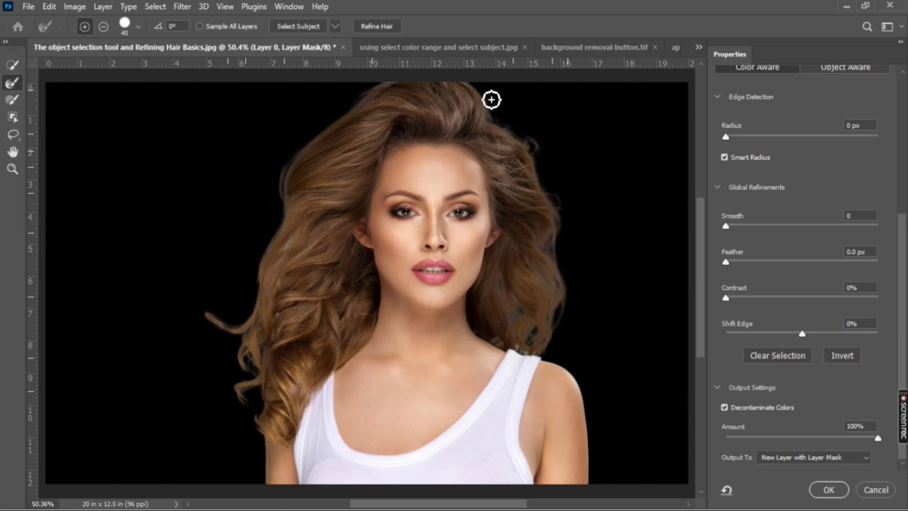
pyautogui.moveTo(272, 357); pyautogui.dragTo(227, 322)
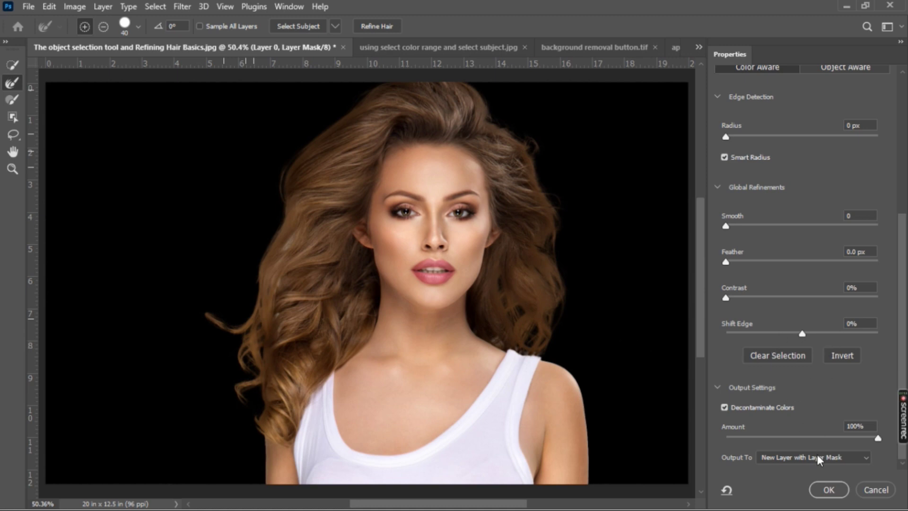
pyautogui.click(788, 458)
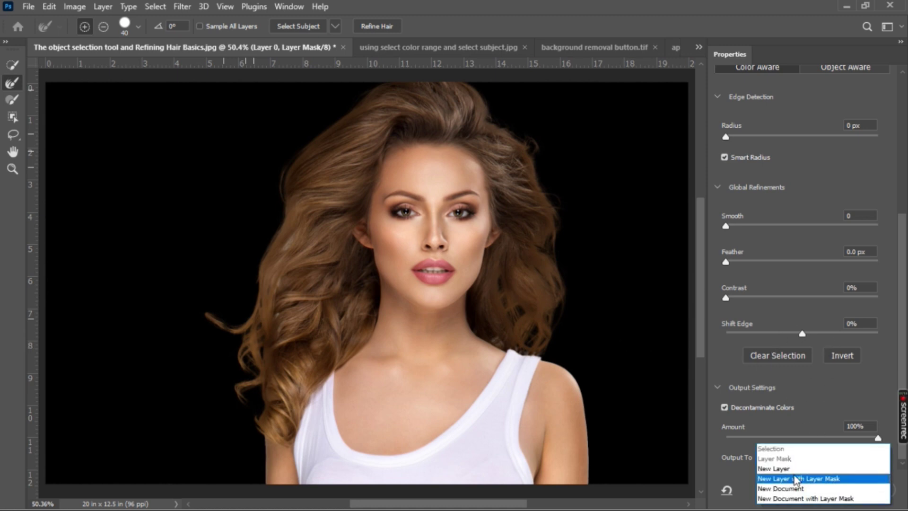
# Output the refinement as a New Layer with Layer Mask and confirm with OK.
pyautogui.click(796, 478)
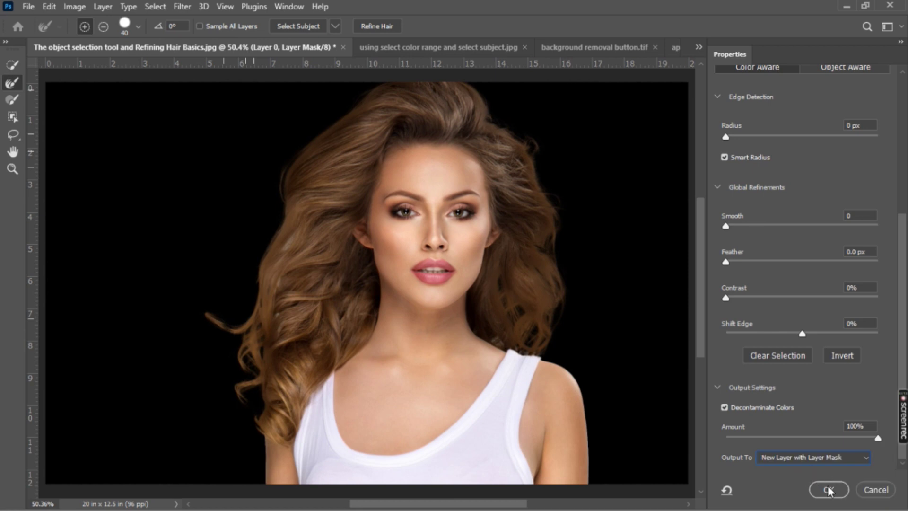
pyautogui.click(828, 490)
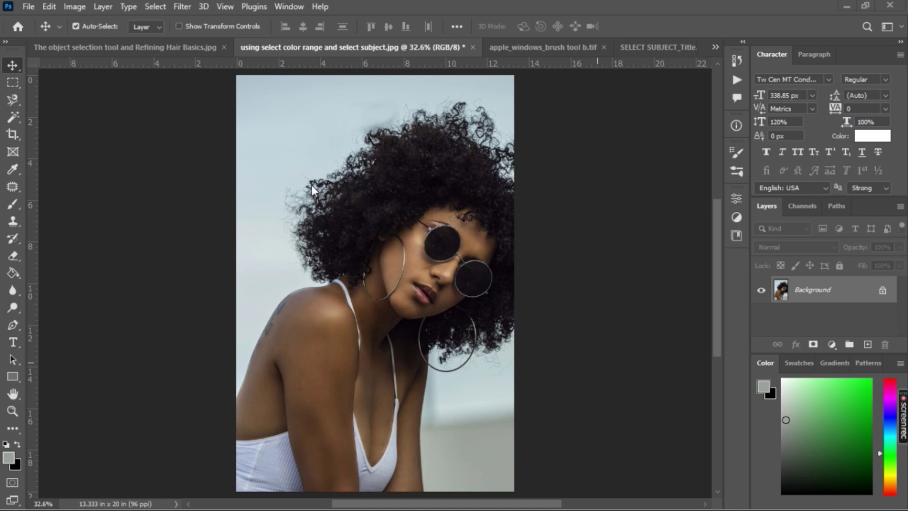
pyautogui.moveTo(317, 189)
pyautogui.mouseDown()
pyautogui.moveTo(371, 211)
pyautogui.moveTo(314, 308)
pyautogui.moveTo(245, 270)
pyautogui.moveTo(165, 378)
pyautogui.moveTo(310, 243)
pyautogui.moveTo(223, 320)
pyautogui.moveTo(29, 116)
pyautogui.mouseUp()
pyautogui.hotkey('ctrl', '0')
# Open Select > Color Range with Selection Preview left at None.
pyautogui.click(158, 6)
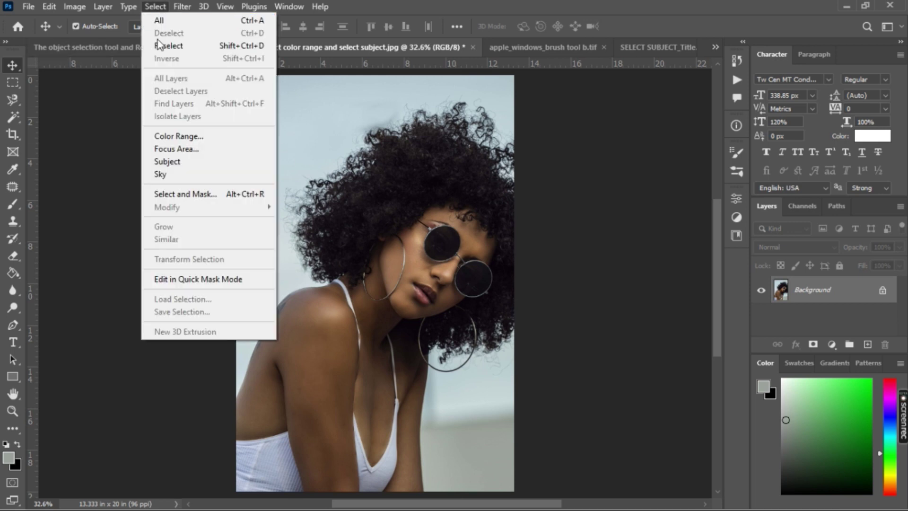
pyautogui.click(180, 138)
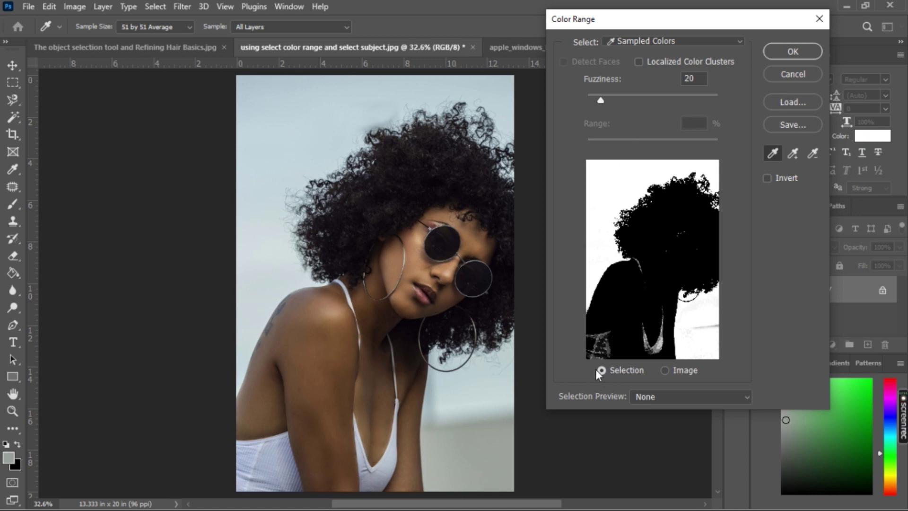
pyautogui.click(653, 396)
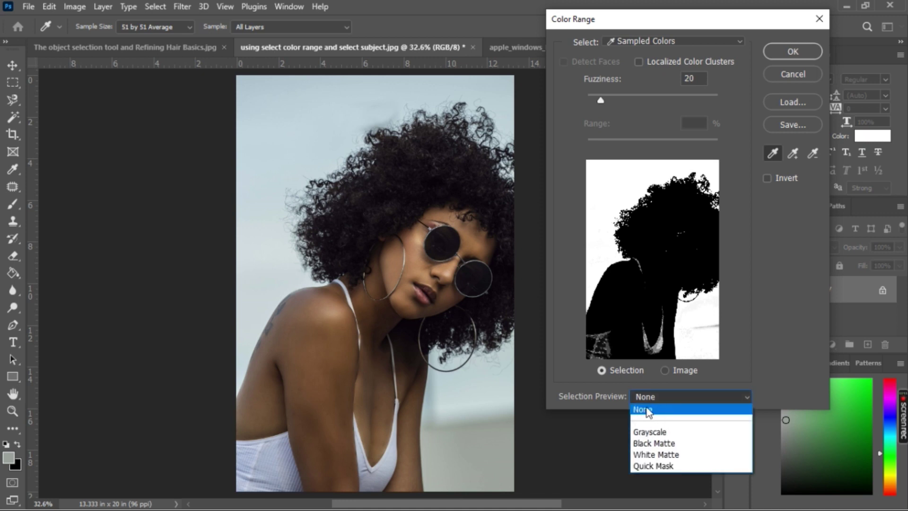
pyautogui.click(646, 408)
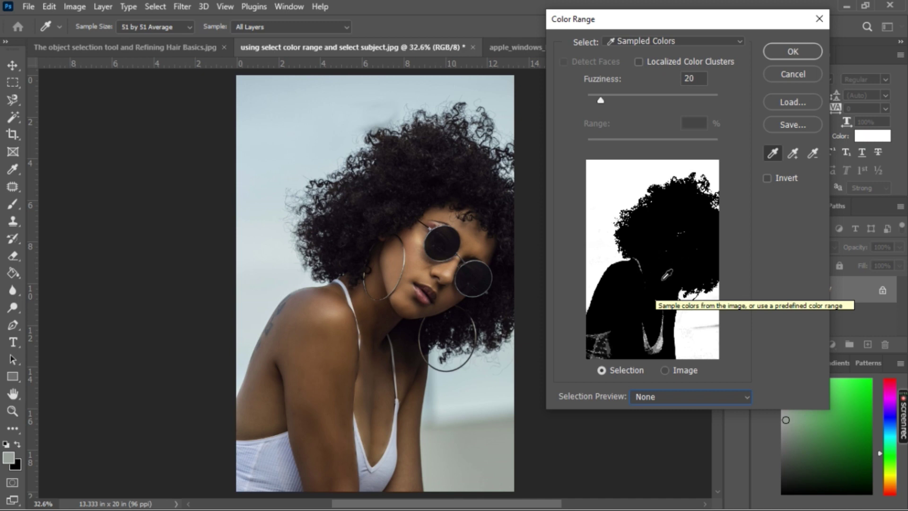
# Sample the pale sky and light background at several spots around the woman.
pyautogui.click(276, 125)
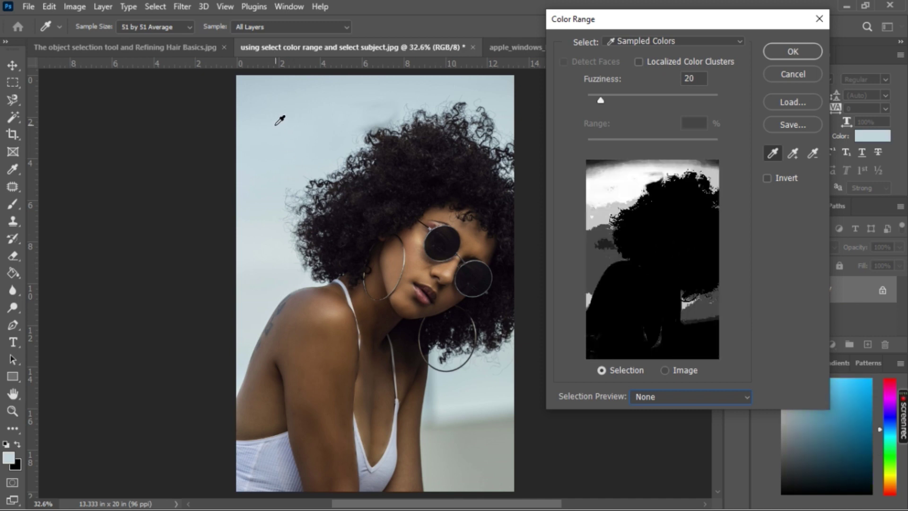
pyautogui.click(270, 212)
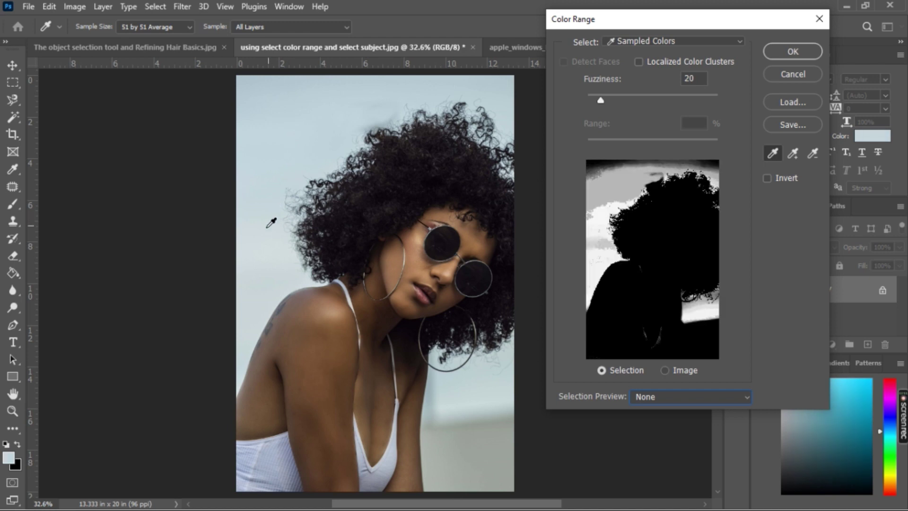
pyautogui.click(263, 284)
pyautogui.click(385, 98)
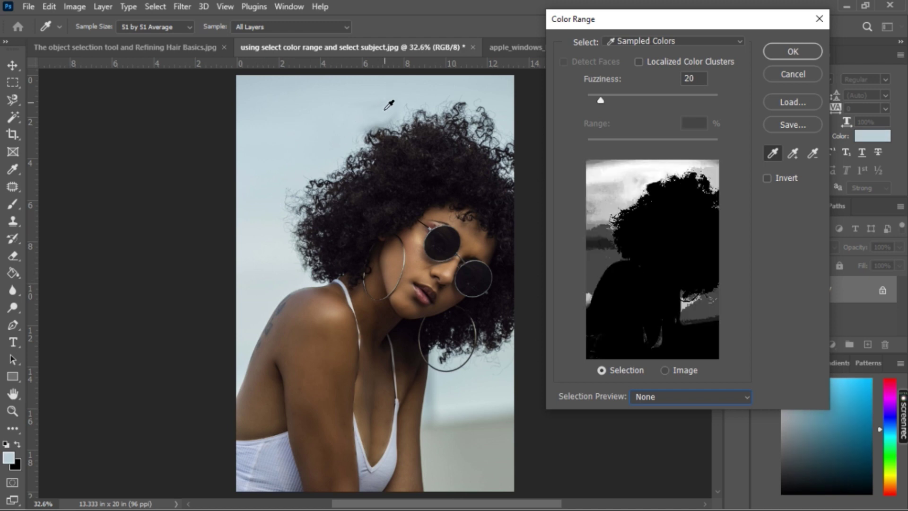
pyautogui.click(491, 398)
pyautogui.click(476, 445)
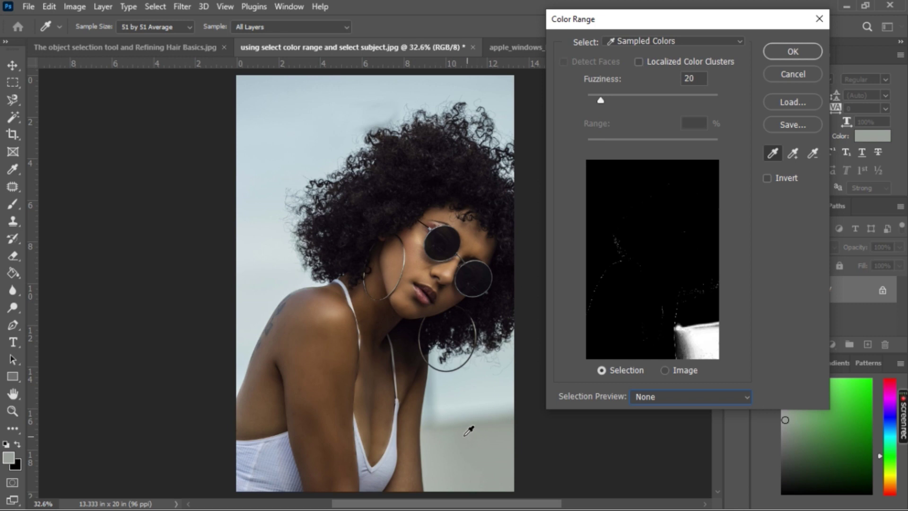
pyautogui.click(374, 310)
pyautogui.click(335, 350)
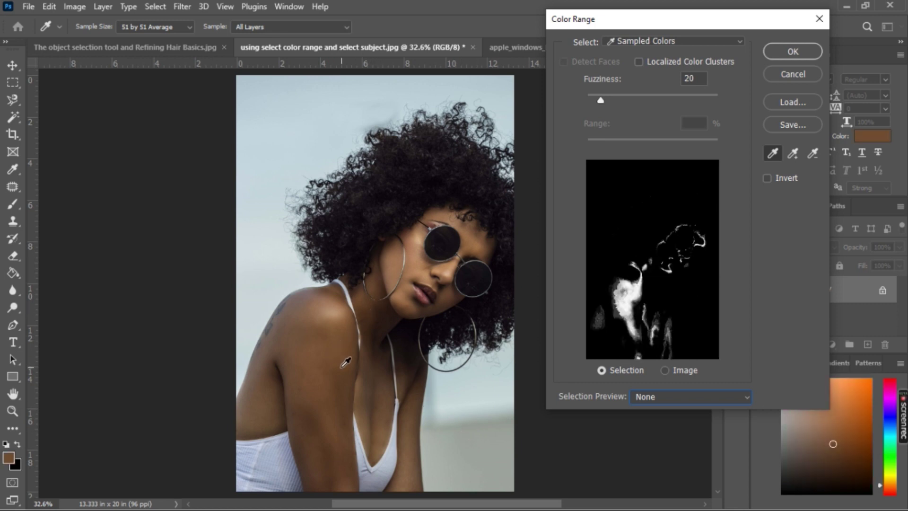
pyautogui.click(304, 262)
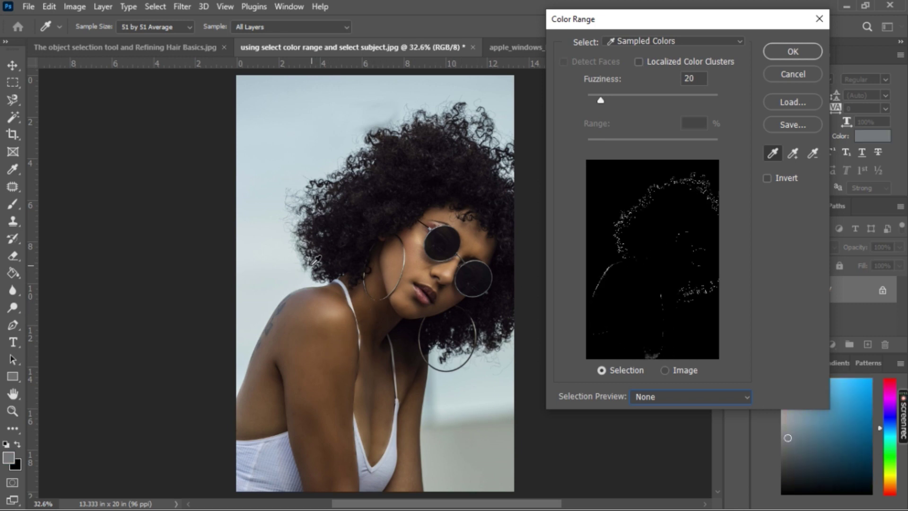
pyautogui.click(291, 149)
pyautogui.click(286, 128)
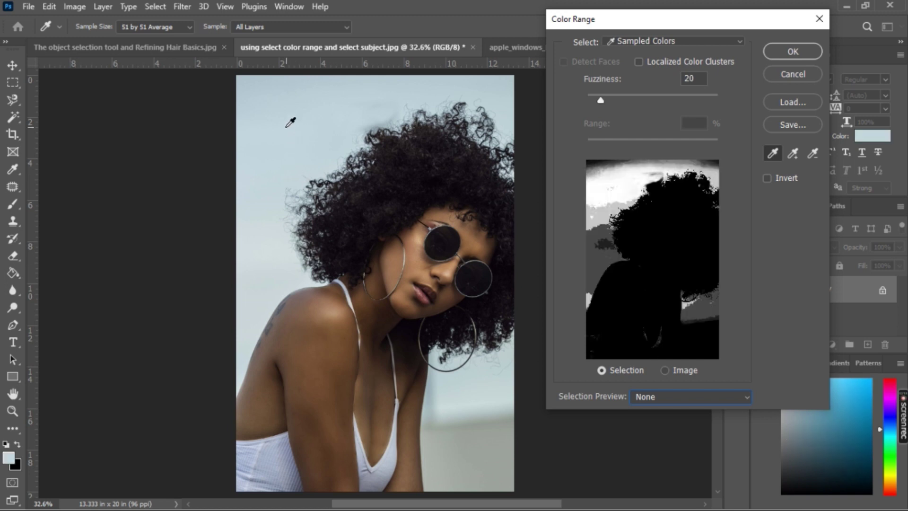
# Shift-click to add more upper, left-shoulder and lower-right sky shades to the sample.
pyautogui.press('shift')
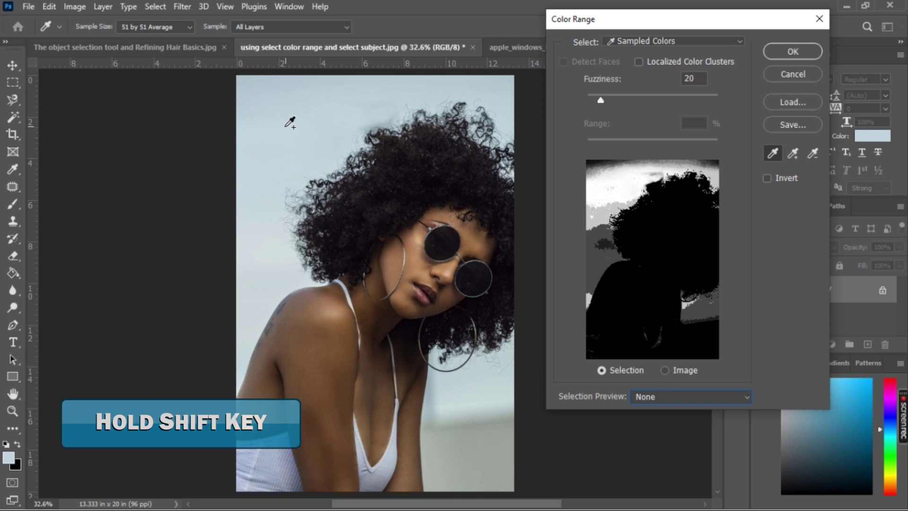
pyautogui.keyDown('shift'); pyautogui.click(263, 84); pyautogui.keyUp('shift')
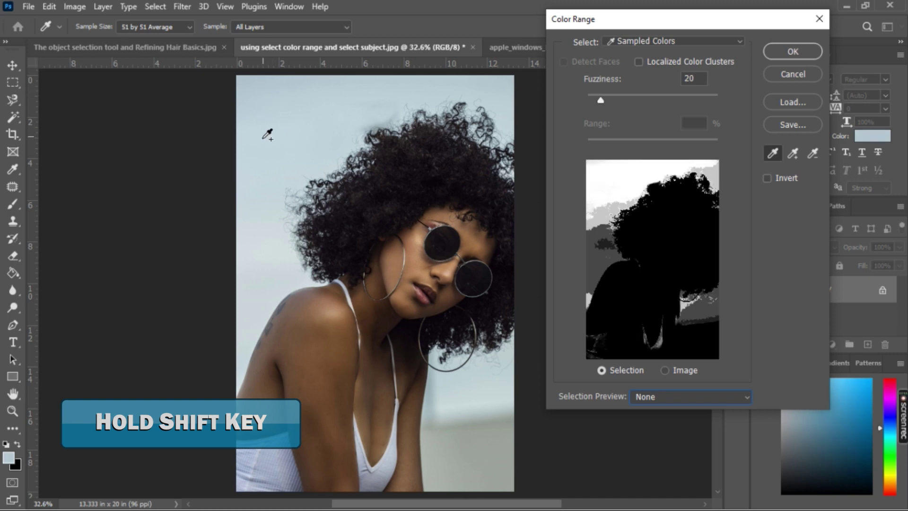
pyautogui.keyDown('shift'); pyautogui.click(269, 188); pyautogui.keyUp('shift')
pyautogui.keyDown('shift'); pyautogui.click(268, 258); pyautogui.keyUp('shift')
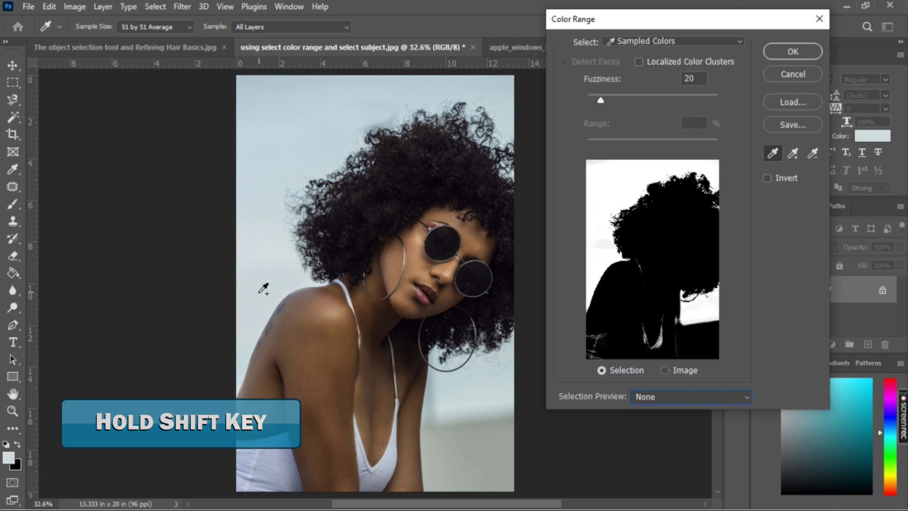
pyautogui.keyDown('shift'); pyautogui.click(463, 398); pyautogui.keyUp('shift')
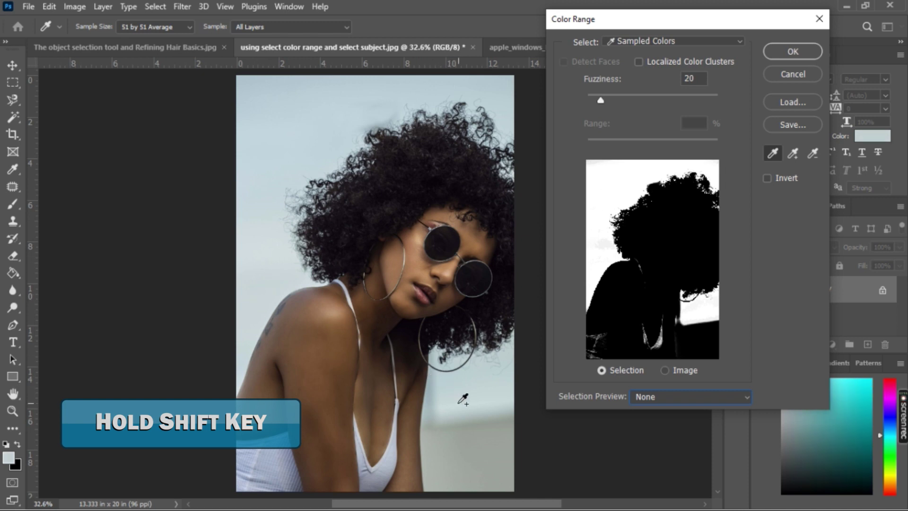
pyautogui.keyDown('shift'); pyautogui.click(481, 433); pyautogui.keyUp('shift')
pyautogui.keyDown('shift'); pyautogui.click(503, 457); pyautogui.keyUp('shift')
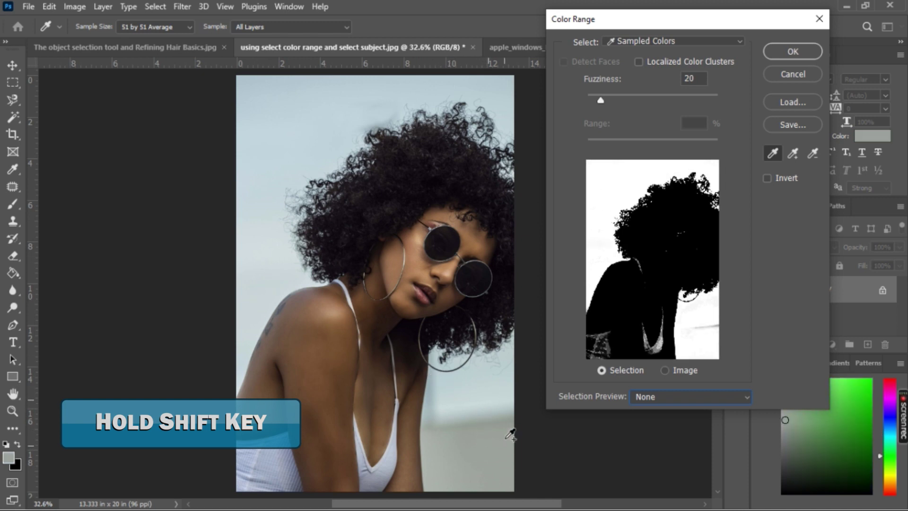
pyautogui.keyDown('shift'); pyautogui.click(507, 424); pyautogui.keyUp('shift')
pyautogui.keyDown('shift'); pyautogui.click(250, 322); pyautogui.keyUp('shift')
pyautogui.keyDown('shift'); pyautogui.click(366, 97); pyautogui.keyUp('shift')
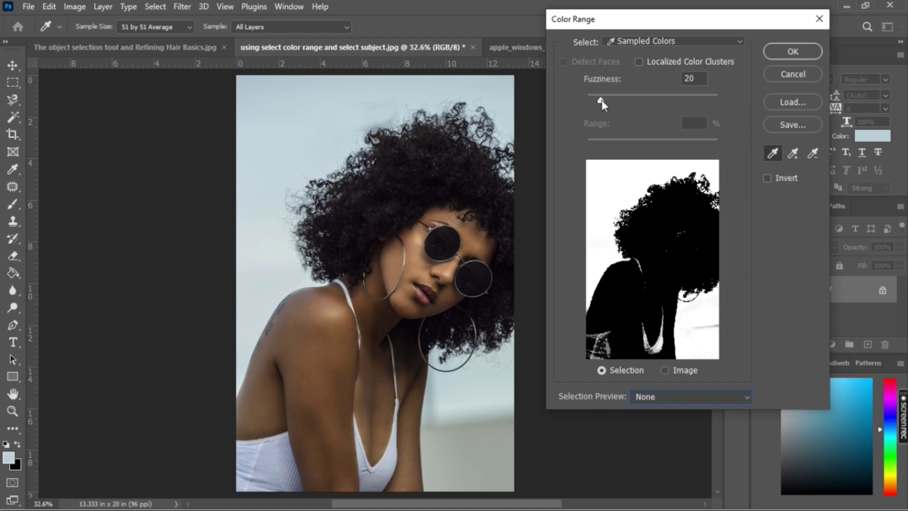
# Drag Fuzziness from 20 to 65 and tick Invert in the Color Range dialog.
pyautogui.moveTo(602, 100); pyautogui.dragTo(607, 101)
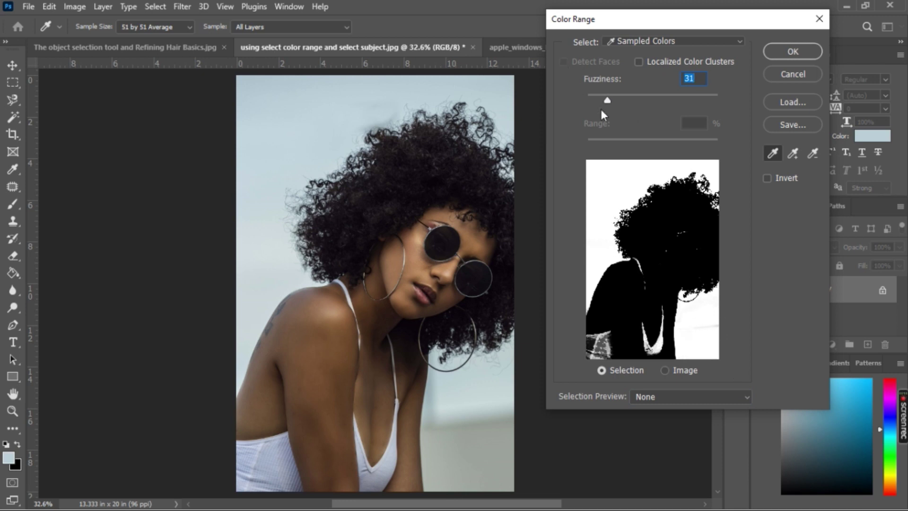
pyautogui.moveTo(608, 98); pyautogui.dragTo(631, 101)
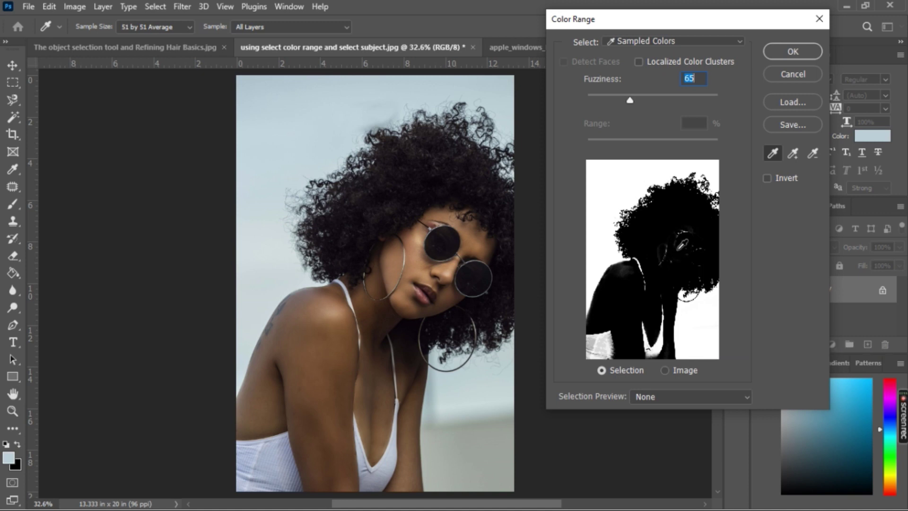
pyautogui.click(768, 180)
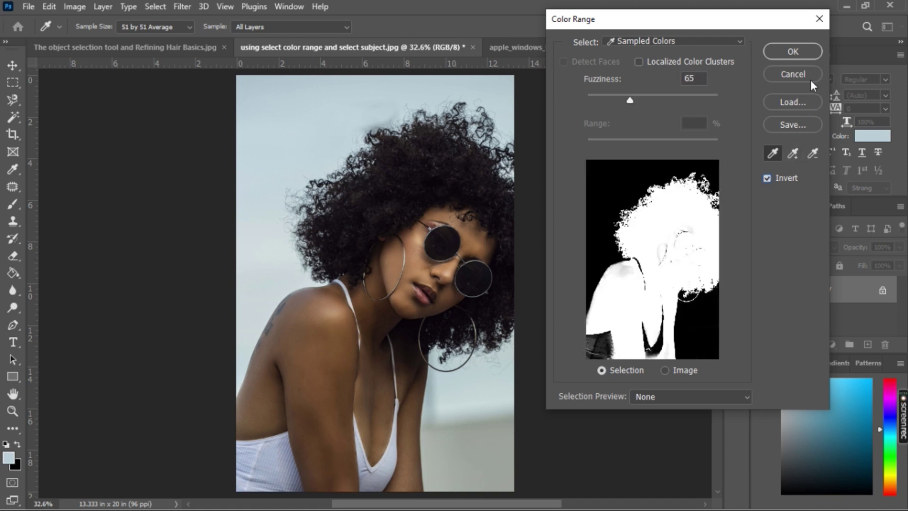
# Apply the Color Range selection as a layer mask, then zoom in to inspect the hair edges.
pyautogui.click(790, 49)
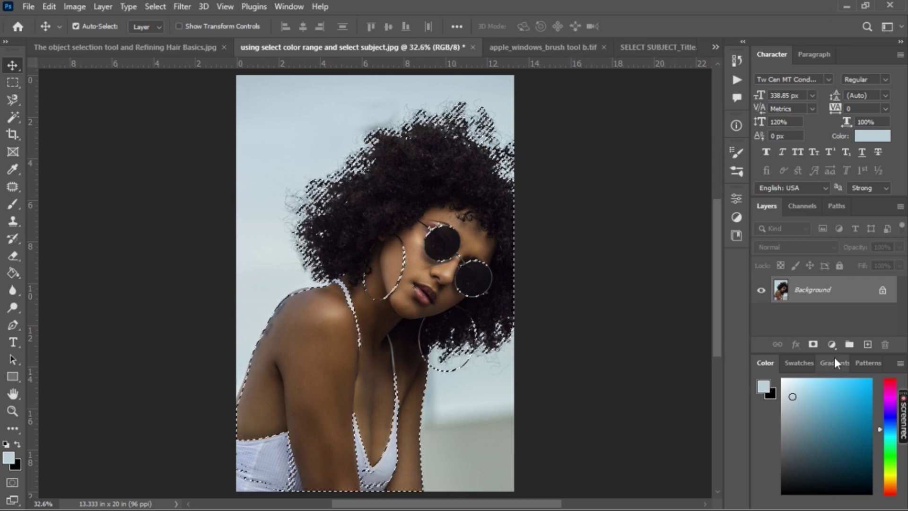
pyautogui.click(814, 344)
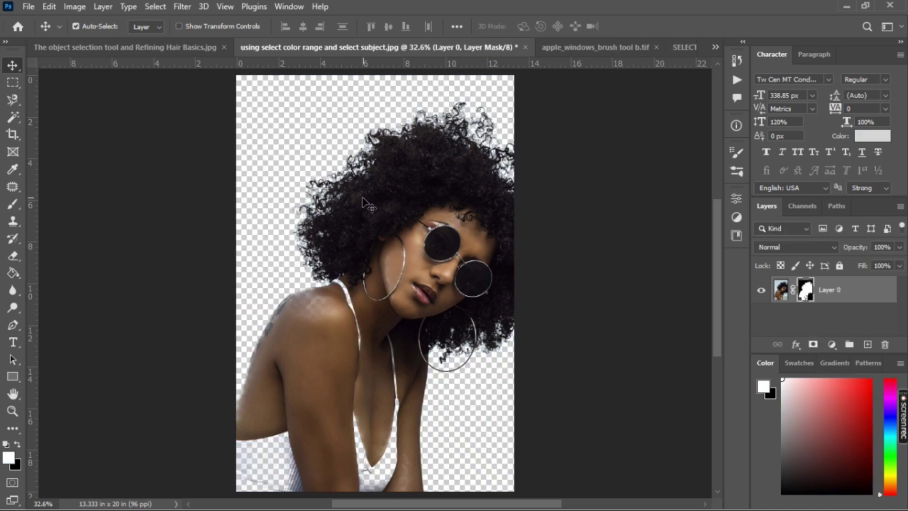
pyautogui.moveTo(371, 187)
pyautogui.mouseDown()
pyautogui.moveTo(378, 168)
pyautogui.moveTo(391, 176)
pyautogui.mouseUp()
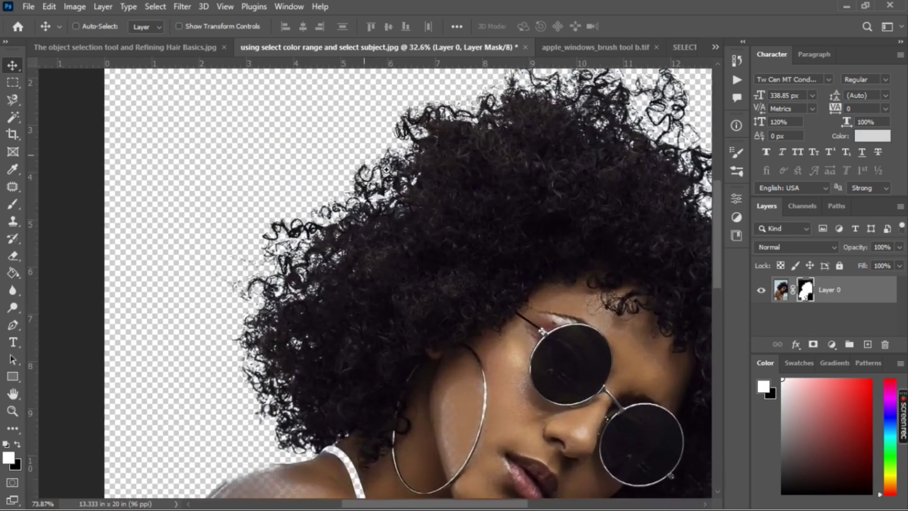
pyautogui.moveTo(550, 150)
pyautogui.mouseDown()
pyautogui.moveTo(379, 191)
pyautogui.moveTo(335, 178)
pyautogui.moveTo(487, 91)
pyautogui.moveTo(530, 83)
pyautogui.mouseUp()
pyautogui.moveTo(382, 310); pyautogui.dragTo(525, 112)
pyautogui.moveTo(466, 237)
pyautogui.mouseDown()
pyautogui.moveTo(416, 157)
pyautogui.moveTo(428, 134)
pyautogui.mouseUp()
pyautogui.moveTo(394, 335)
pyautogui.mouseDown()
pyautogui.moveTo(371, 211)
pyautogui.moveTo(263, 425)
pyautogui.moveTo(233, 467)
pyautogui.mouseUp()
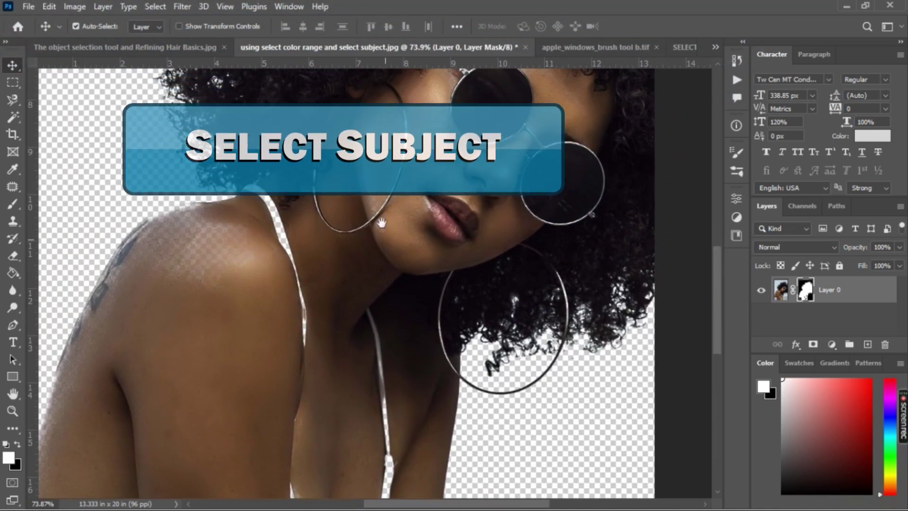
pyautogui.hotkey('ctrl', '0')
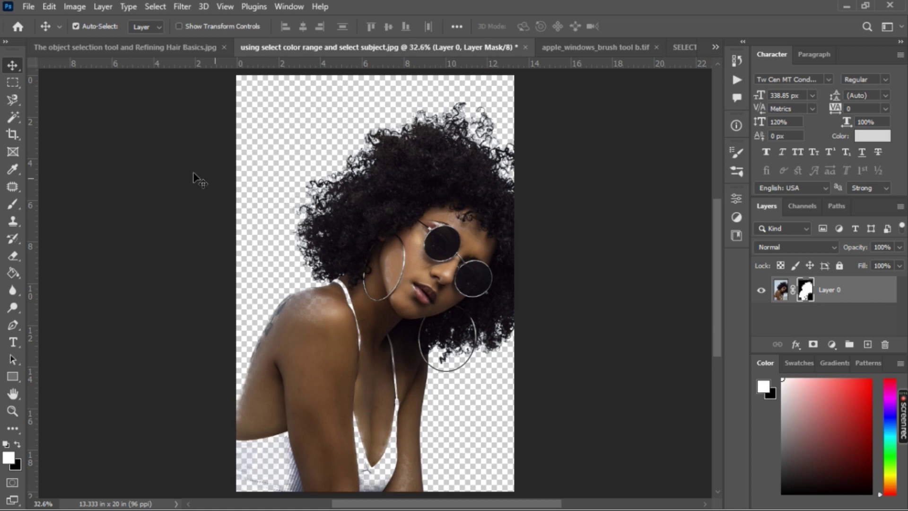
# With the Magic Wand tool active, use Select Subject to select the woman automatically.
pyautogui.click(13, 119)
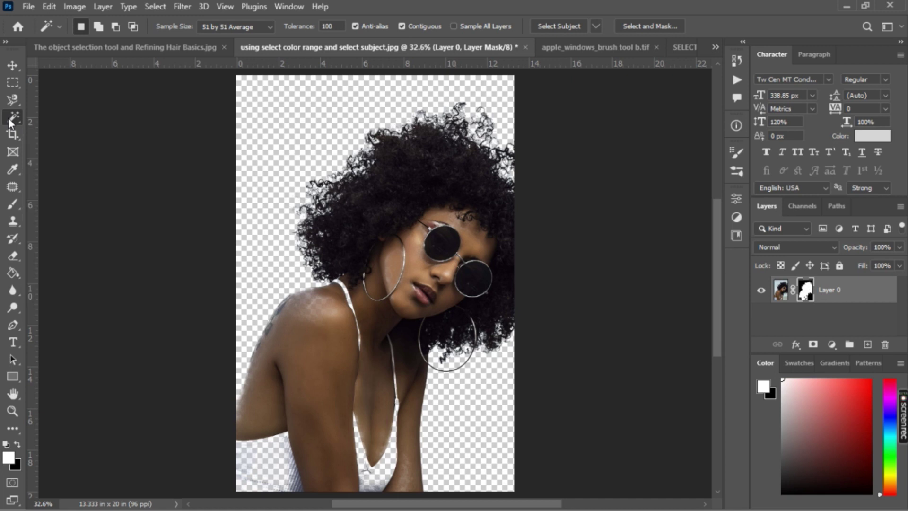
pyautogui.click(558, 26)
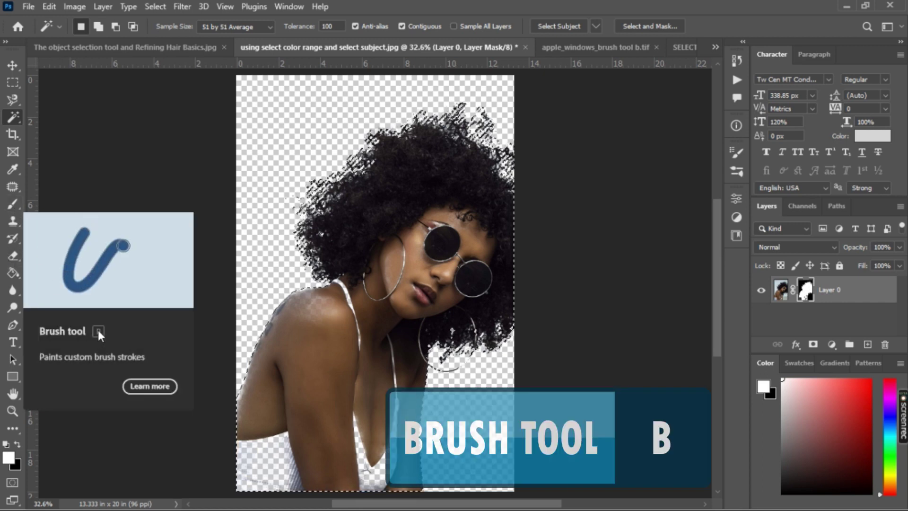
# Brush white into the layer mask over the faded shoulder, chest and strap areas.
pyautogui.press('b')
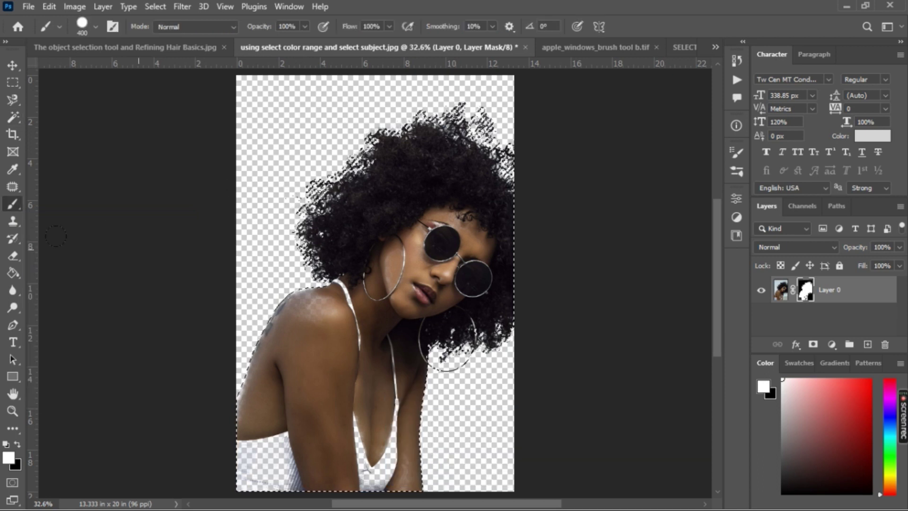
pyautogui.click(8, 457)
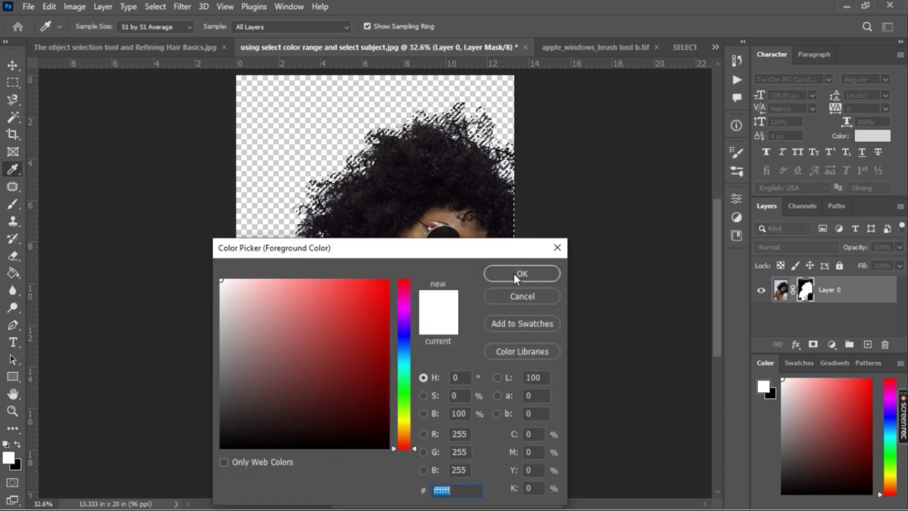
pyautogui.click(514, 275)
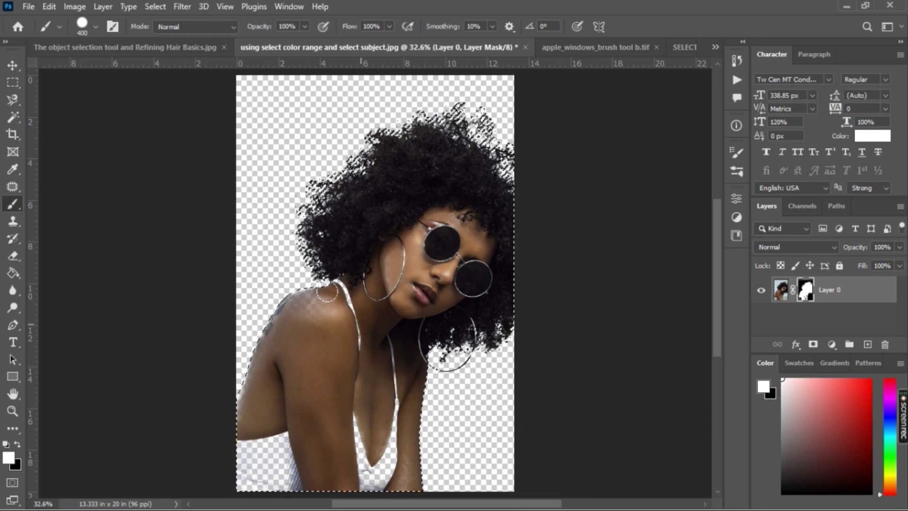
pyautogui.moveTo(331, 302); pyautogui.dragTo(279, 315)
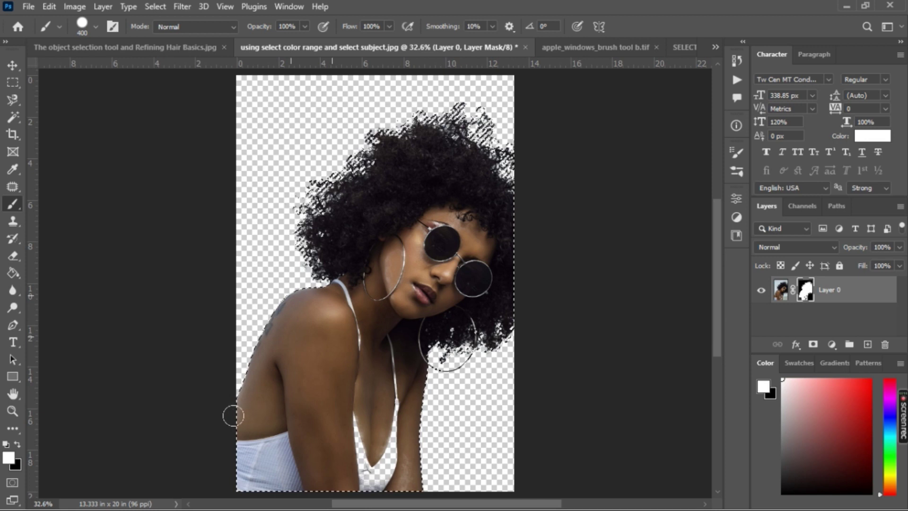
pyautogui.moveTo(282, 411); pyautogui.dragTo(376, 371)
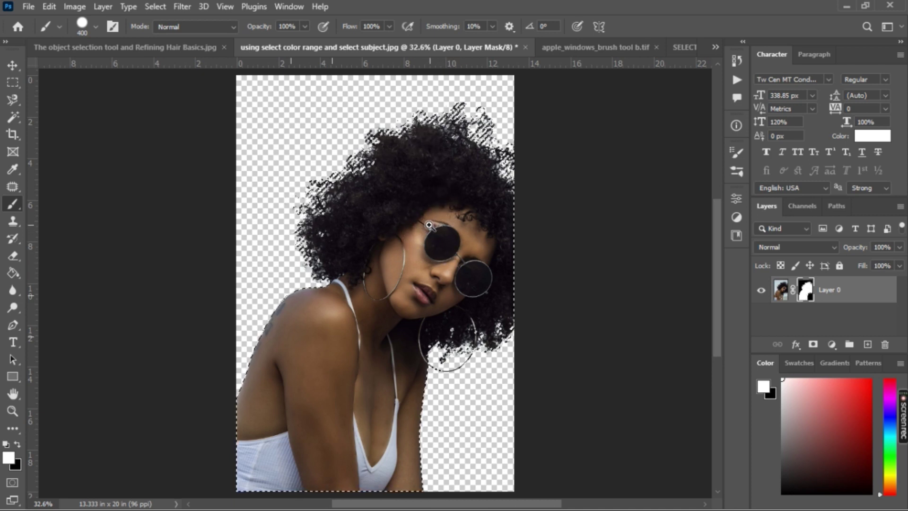
pyautogui.scroll(3, 417, 211)
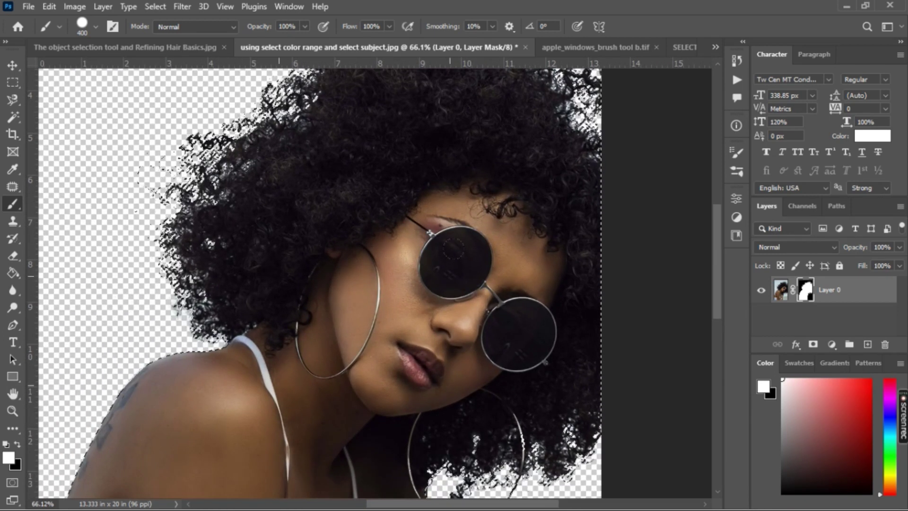
pyautogui.moveTo(280, 423); pyautogui.dragTo(427, 204)
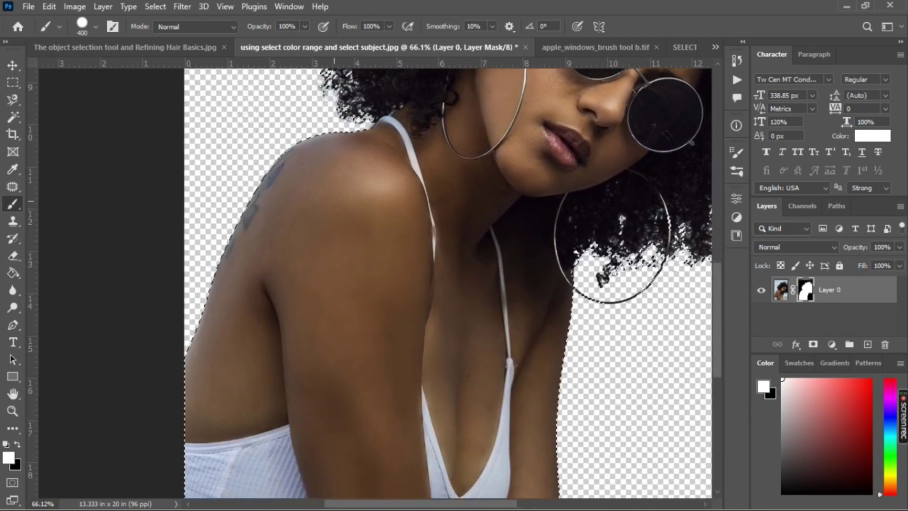
pyautogui.moveTo(411, 300); pyautogui.dragTo(355, 186)
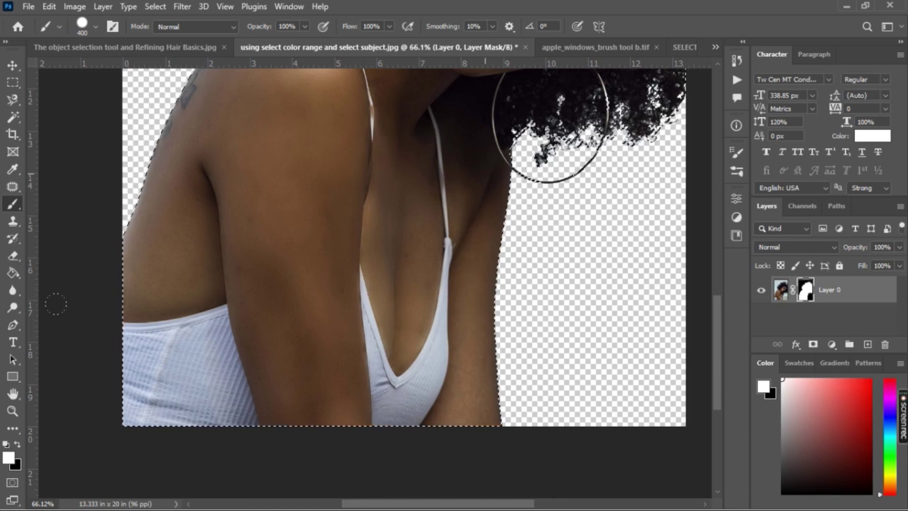
pyautogui.hotkey('ctrl', '0')
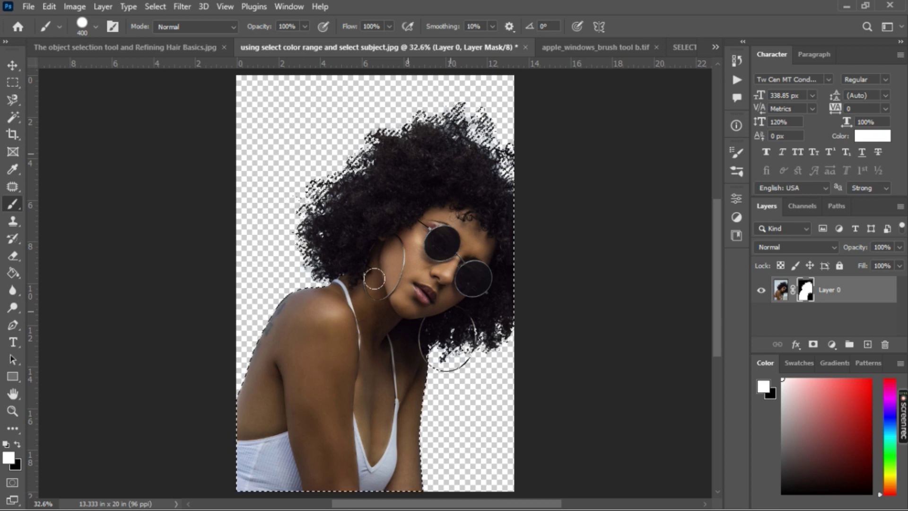
# Deselect, choose the Move tool, and make '4 Basic ways to remove background.jpg' the active document.
pyautogui.hotkey('ctrl', 'd')
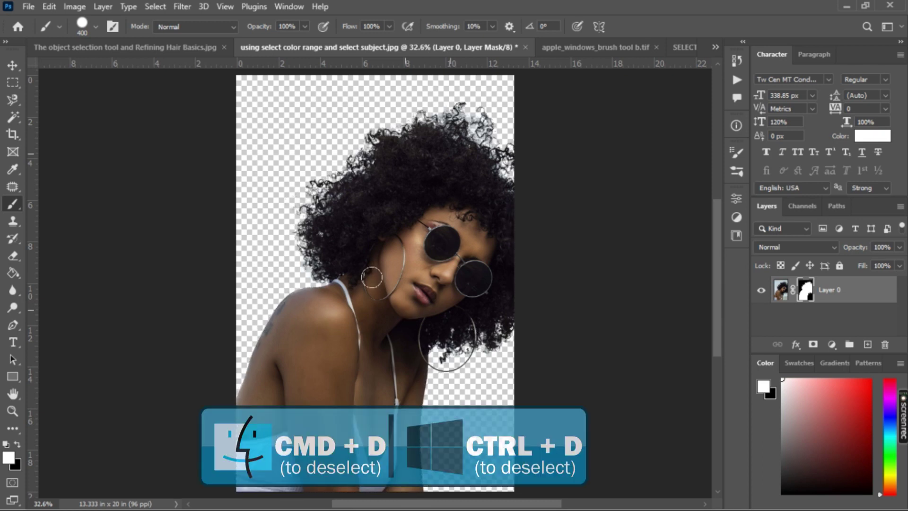
pyautogui.click(13, 66)
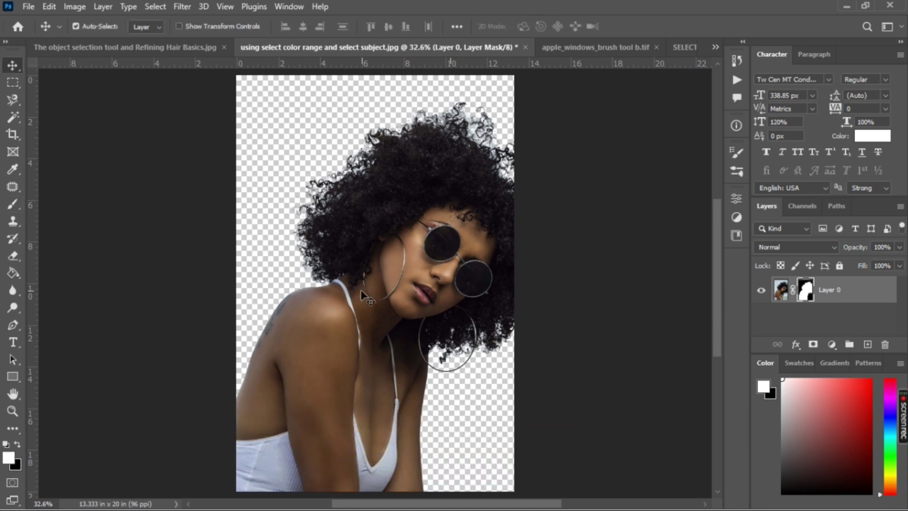
pyautogui.click(715, 45)
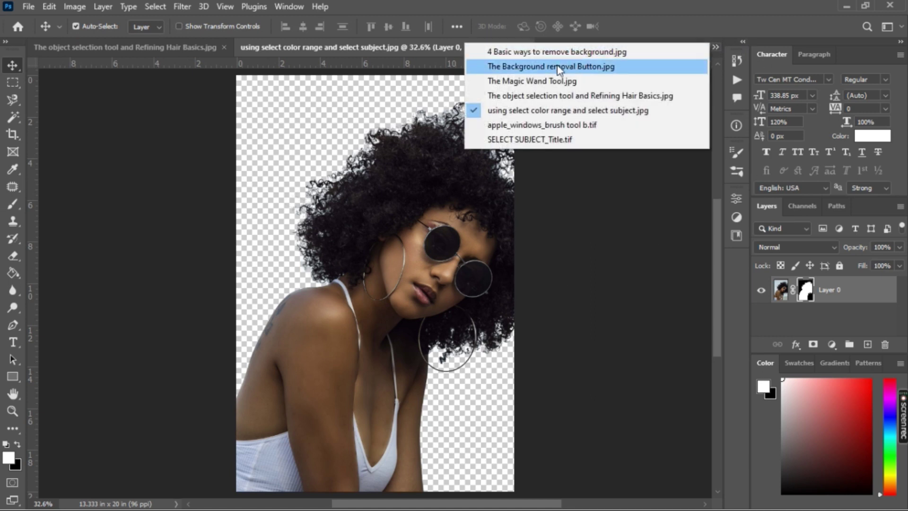
pyautogui.click(569, 53)
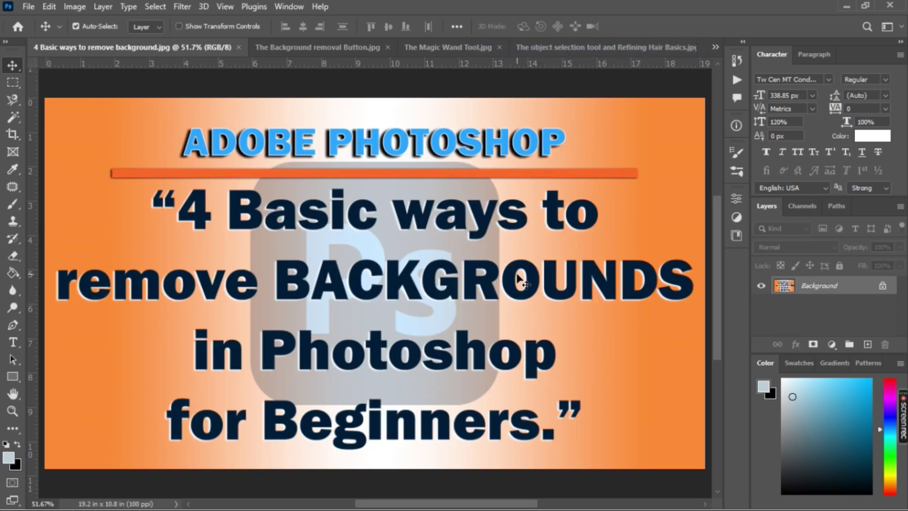